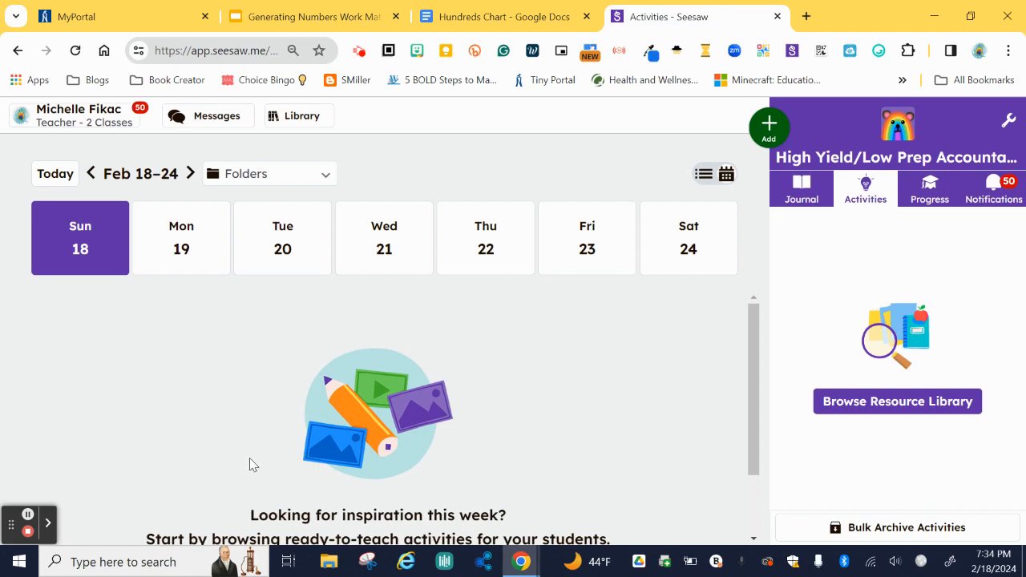
Look over the Hundreds Chart document and the Generating Numbers Work Mat 0-20 slides, and return to Seesaw.
click(461, 17)
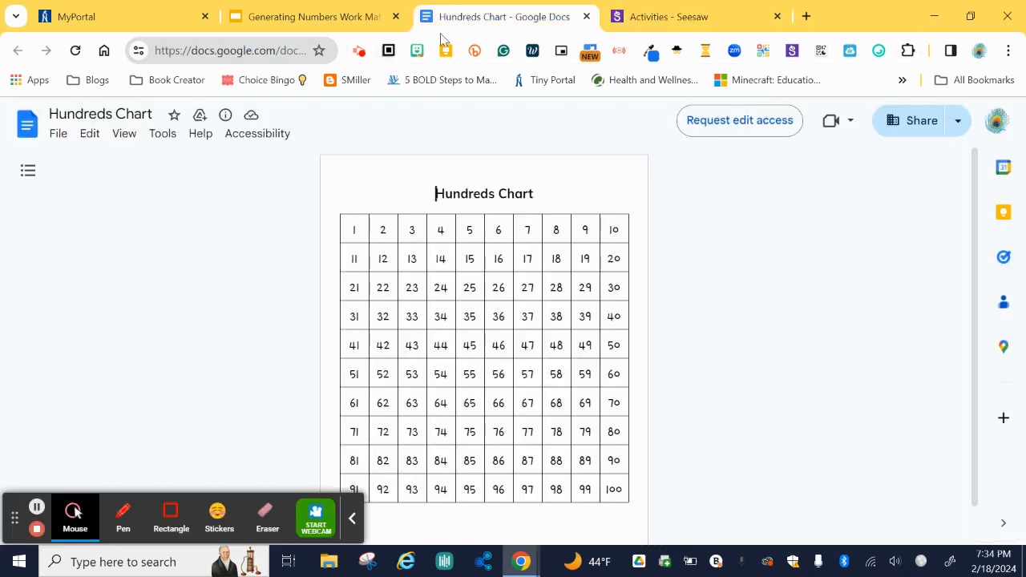
click(358, 520)
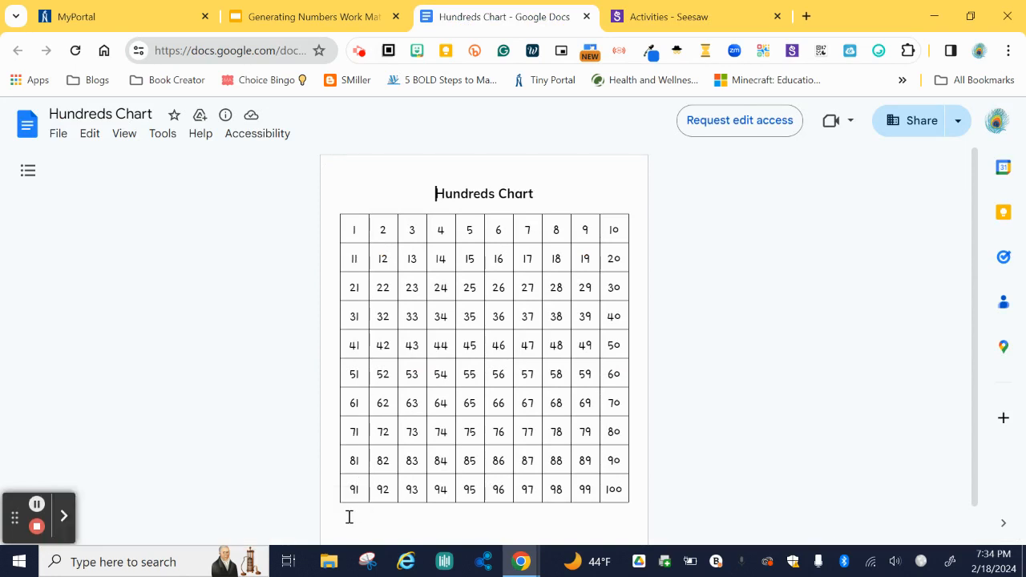
click(265, 17)
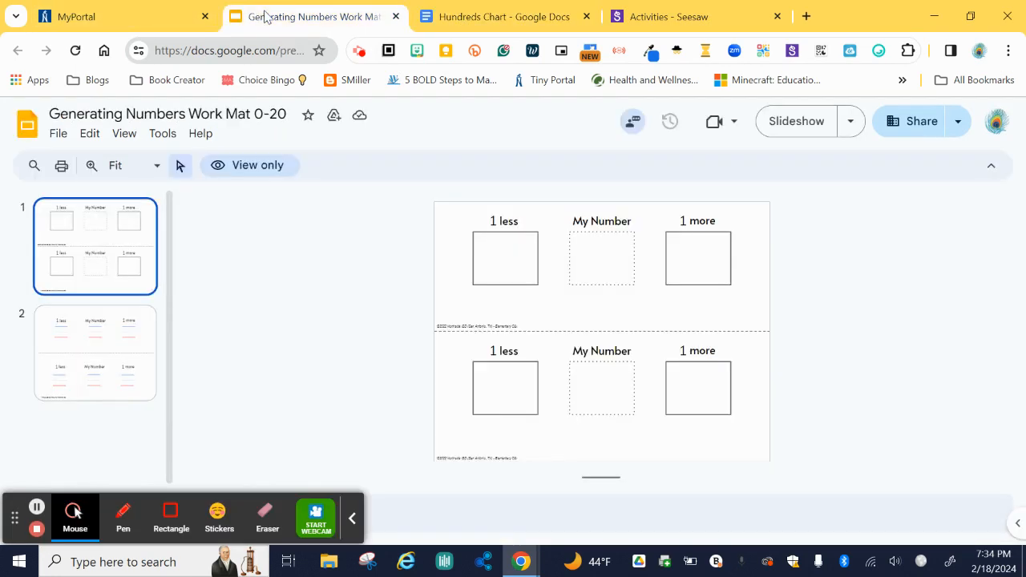
click(354, 521)
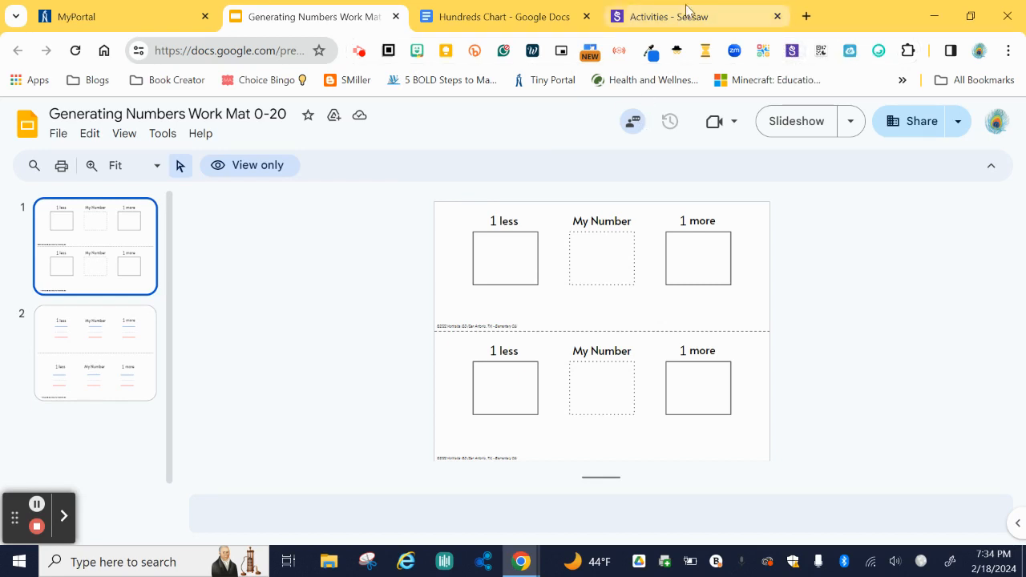
mouse_move(471, 13)
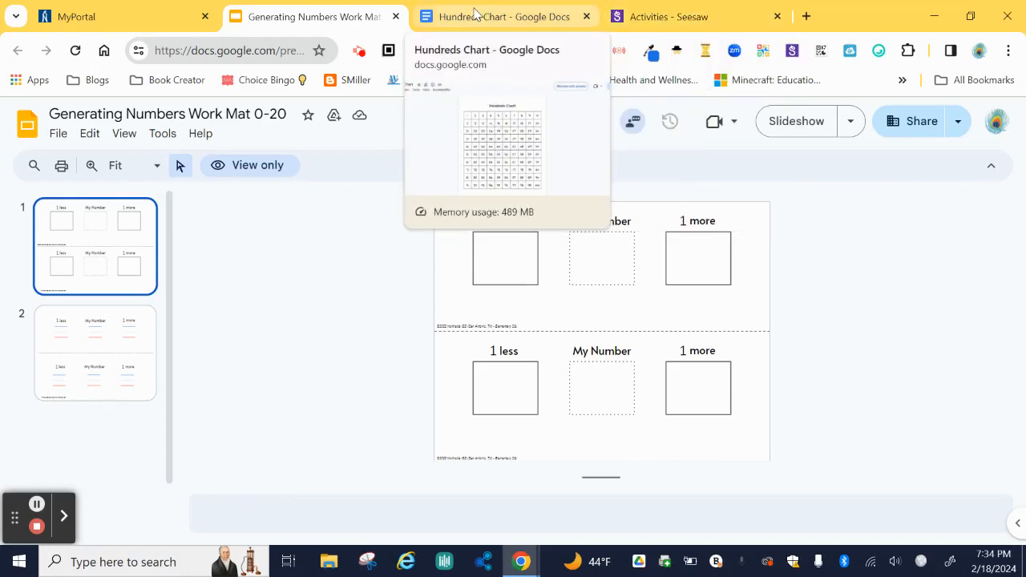
click(653, 14)
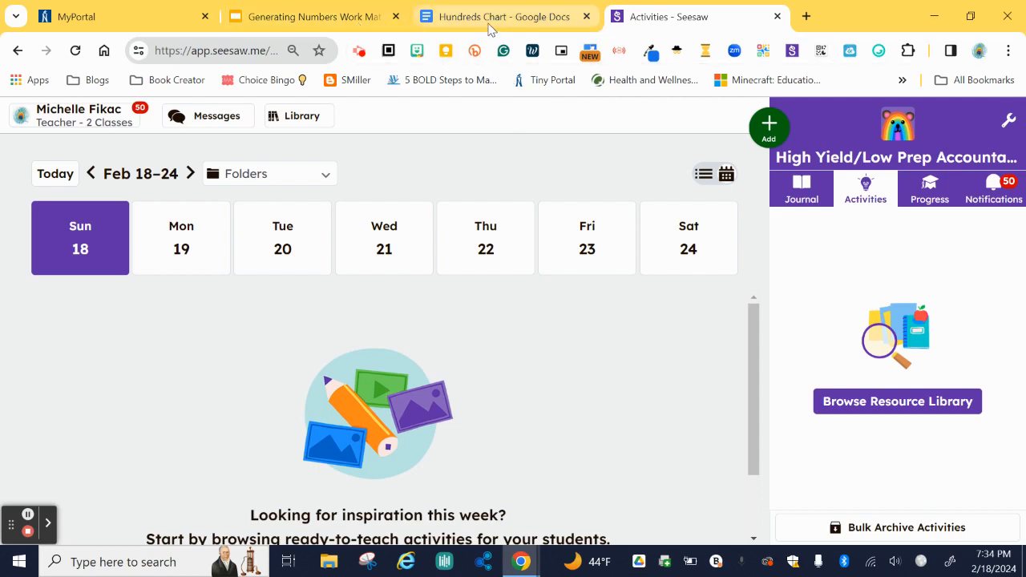
mouse_move(517, 12)
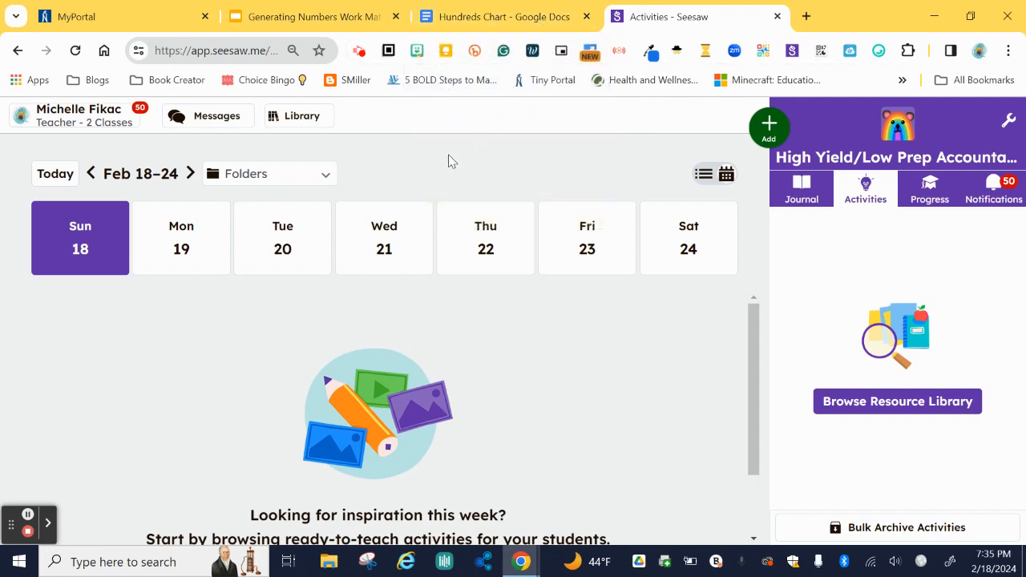
Create a new activity in My Library named "Generating Numbers" with a Creative Canvas as its response template.
click(314, 125)
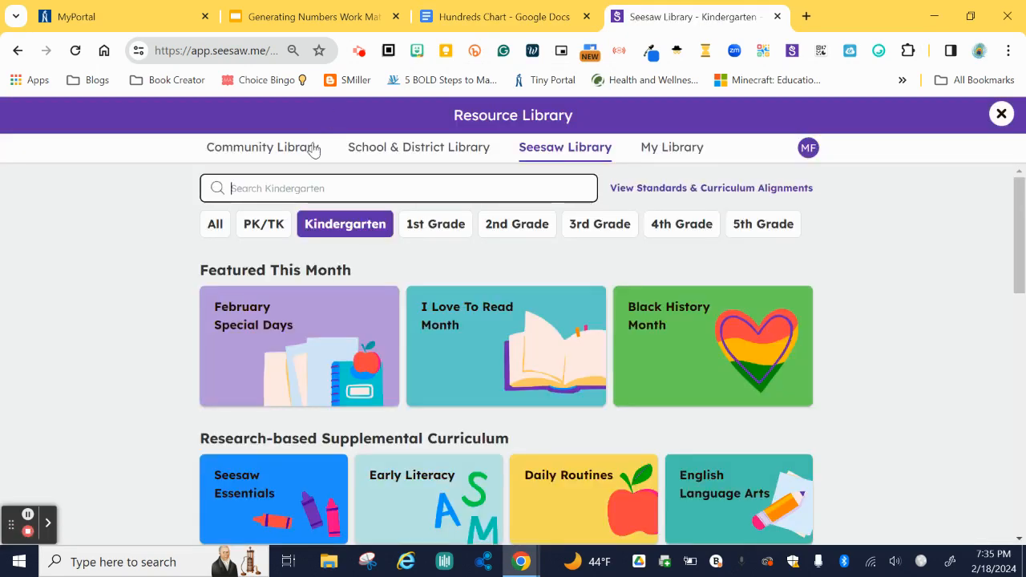
click(672, 150)
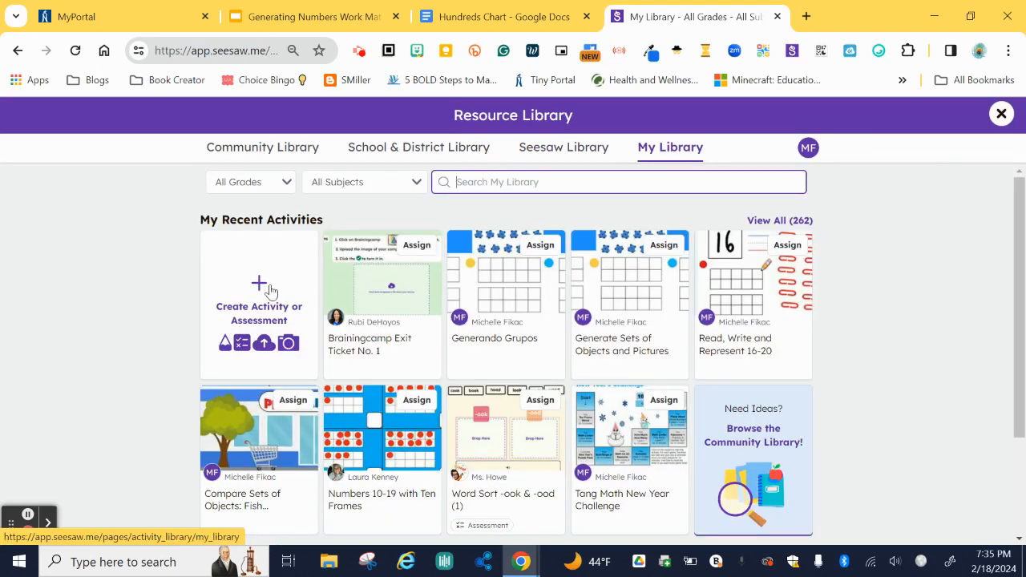
click(270, 290)
click(339, 203)
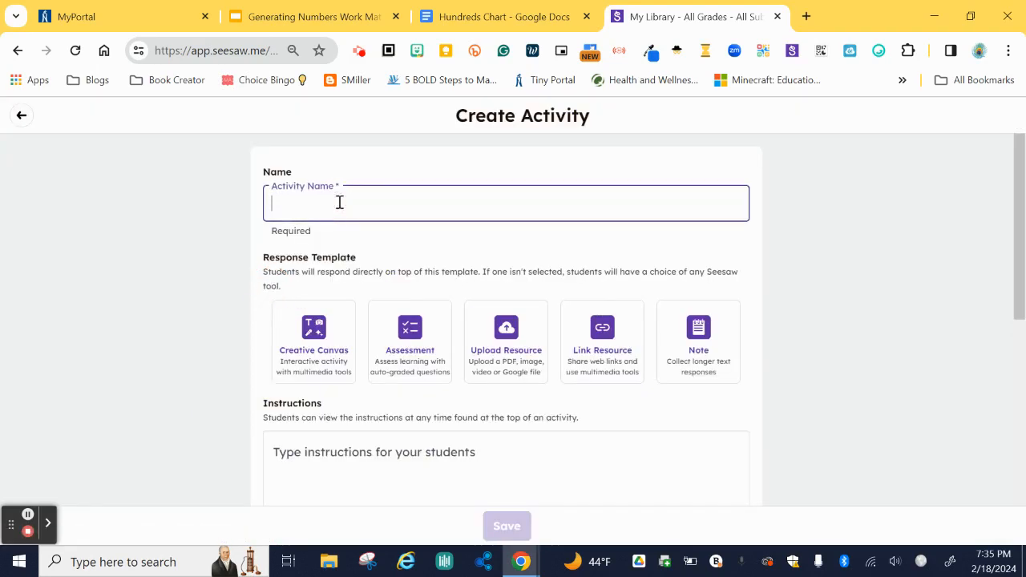
text(Generating Numbers)
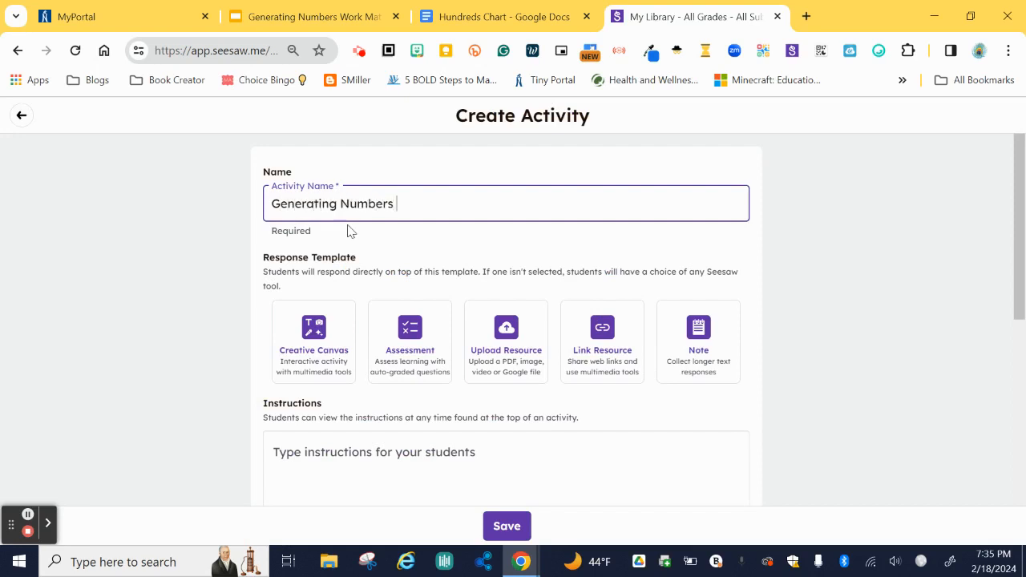
click(313, 337)
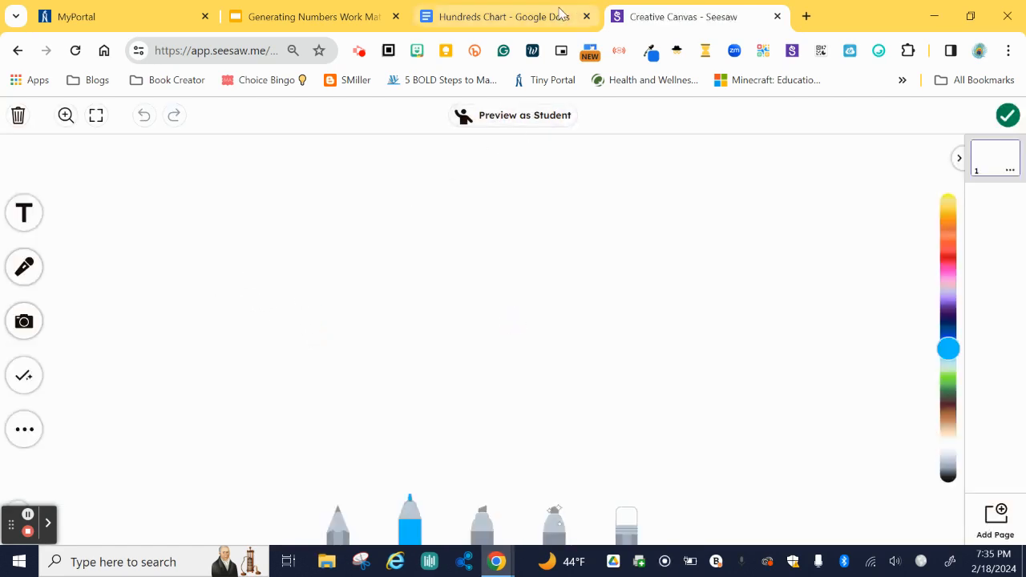
Capture the title and full number grid of the Hundreds Chart document with the Seesaw extension's selected-area capture.
click(494, 14)
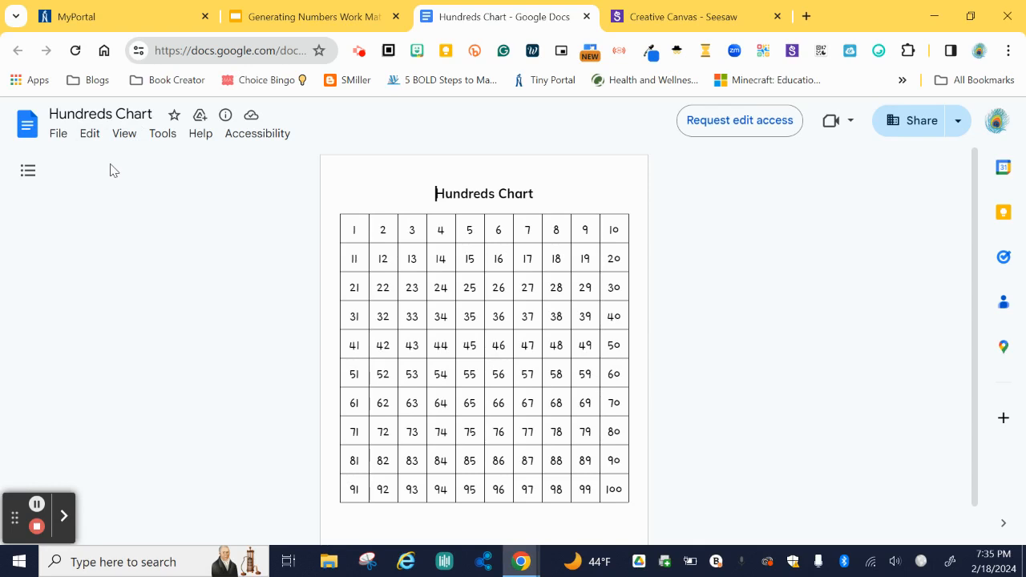
click(795, 51)
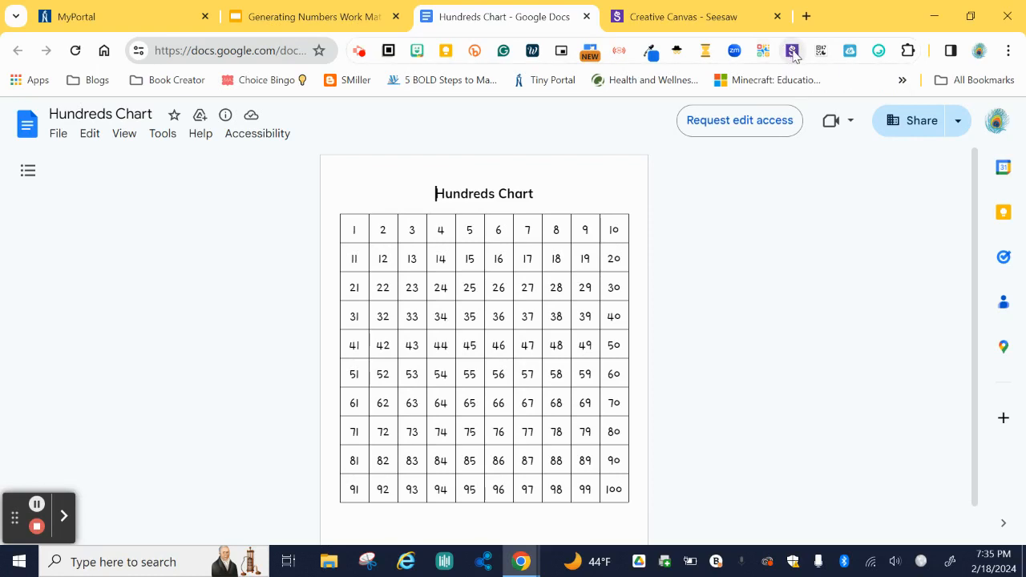
click(794, 53)
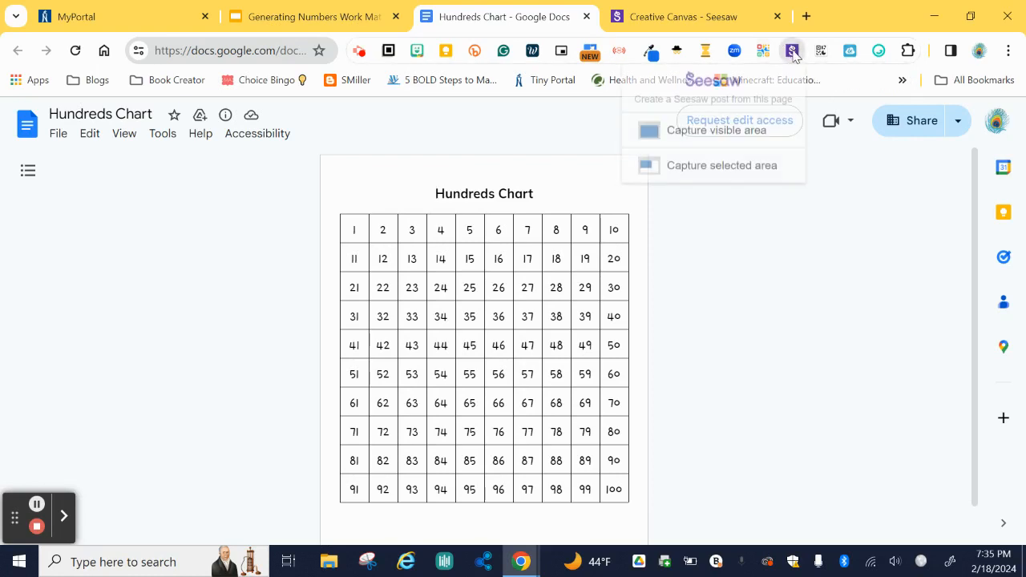
click(684, 168)
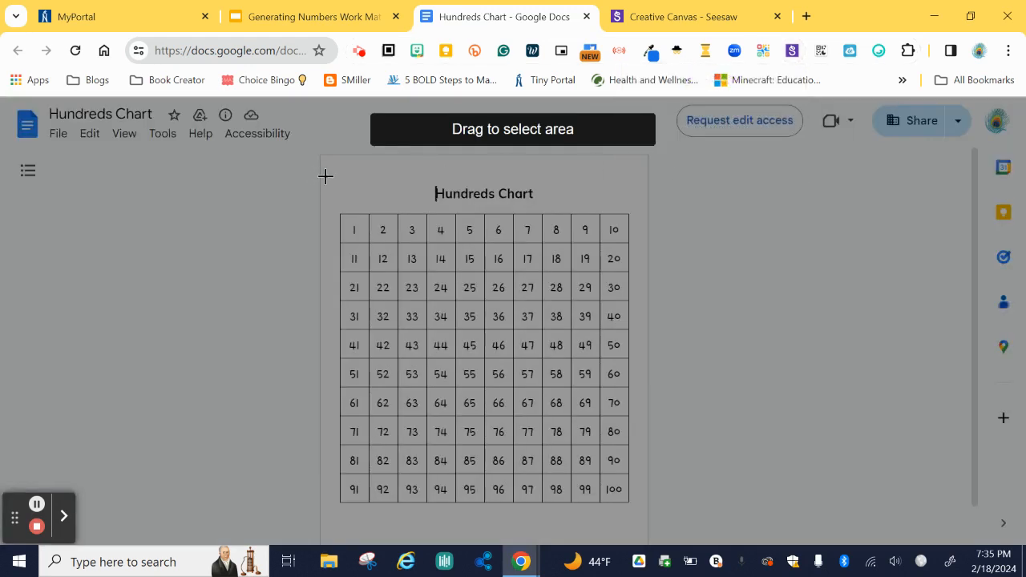
drag(325, 175, 639, 509)
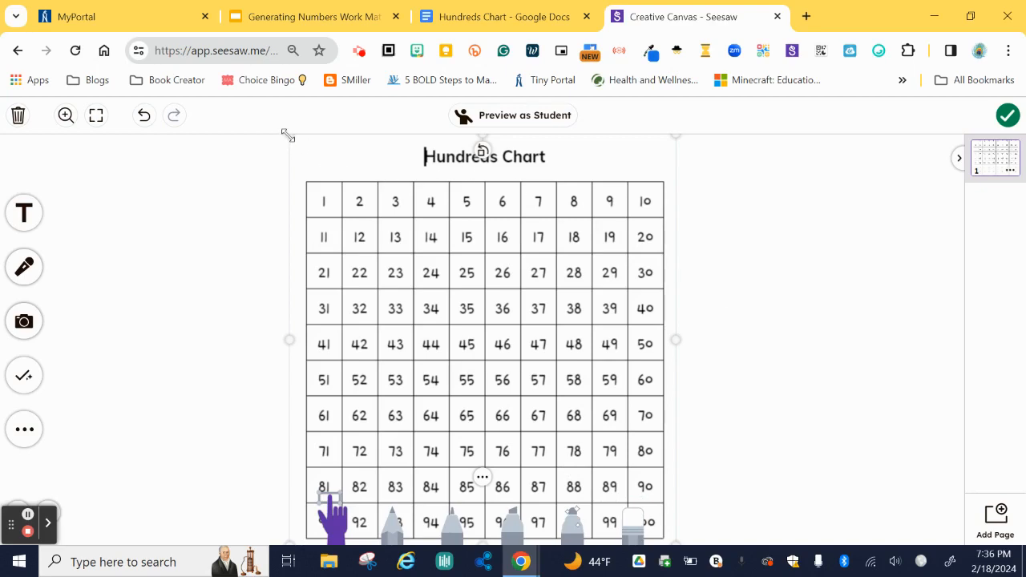
Shrink the Hundreds Chart image and place it on the right half of the canvas.
drag(287, 135, 356, 199)
click(476, 253)
drag(475, 252, 648, 203)
drag(495, 139, 581, 239)
drag(727, 351, 717, 260)
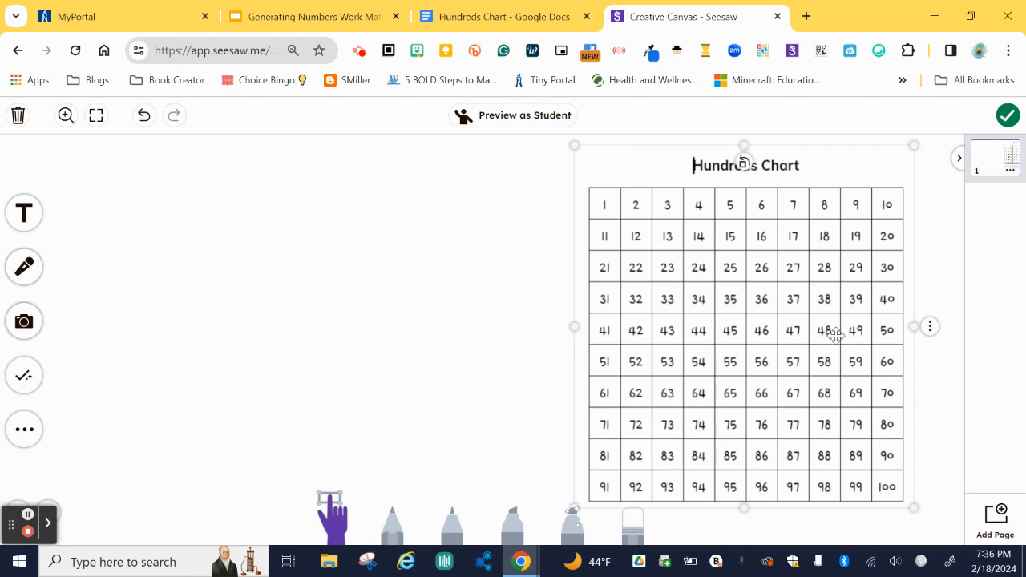
Collapse the page list, shift the Hundreds Chart image closer to the canvas's right edge, and remove its source document link.
click(929, 327)
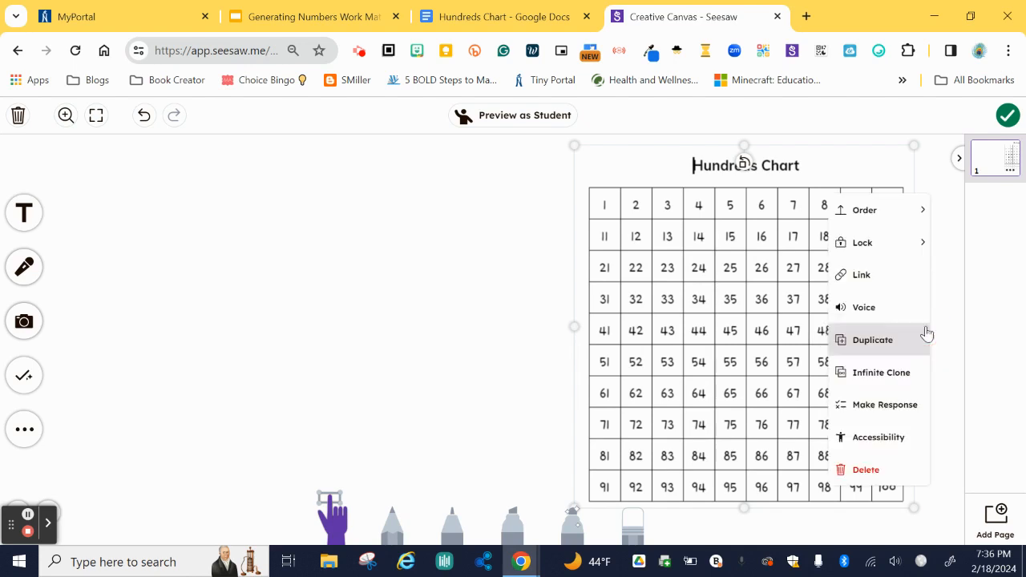
click(898, 277)
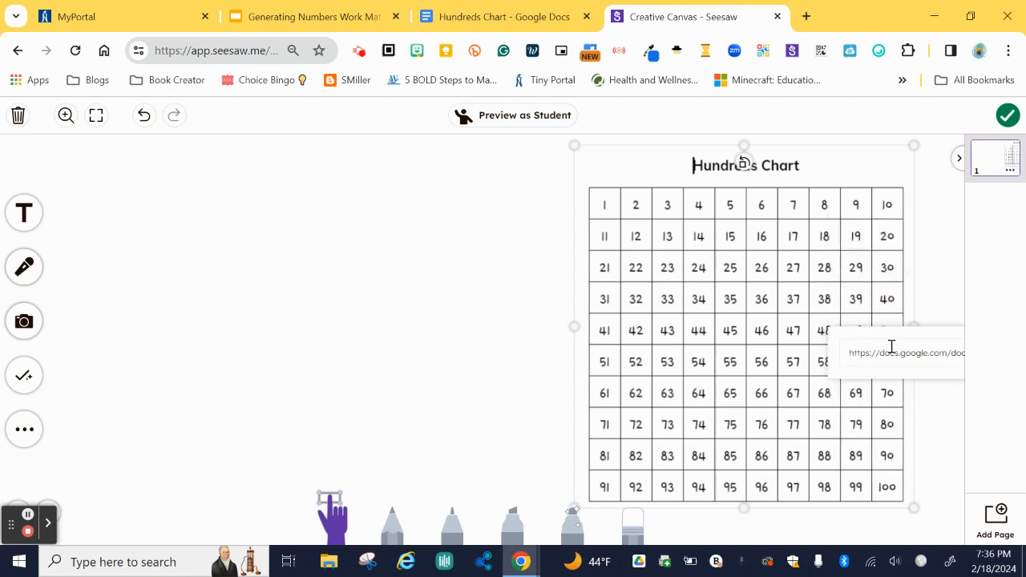
click(959, 158)
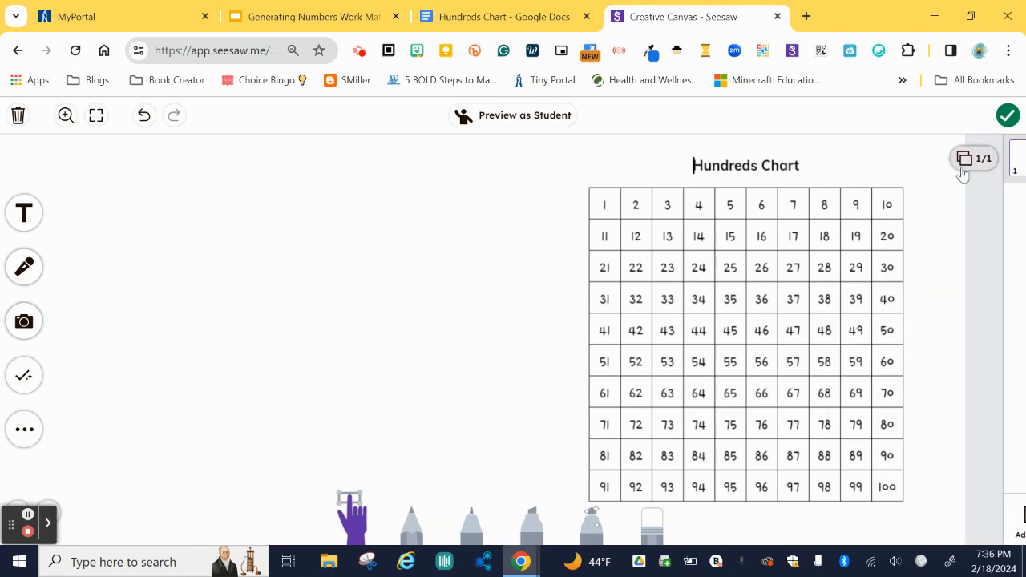
click(831, 376)
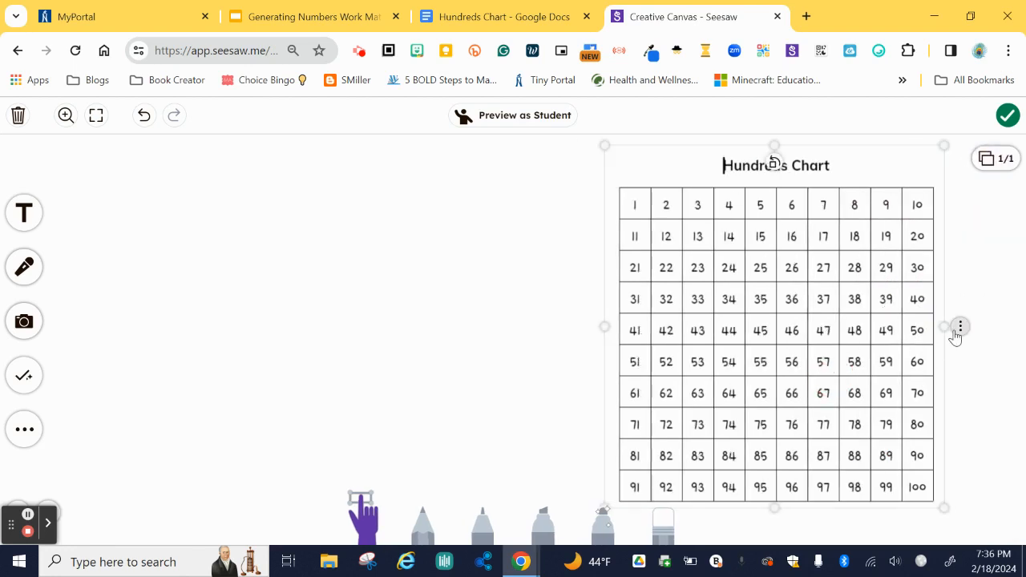
click(959, 330)
click(912, 279)
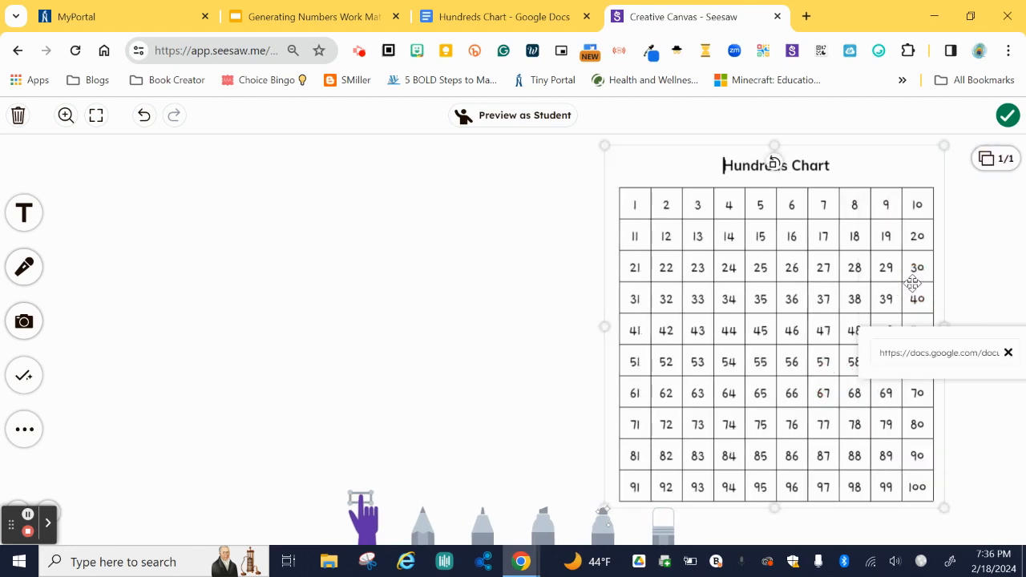
click(1009, 354)
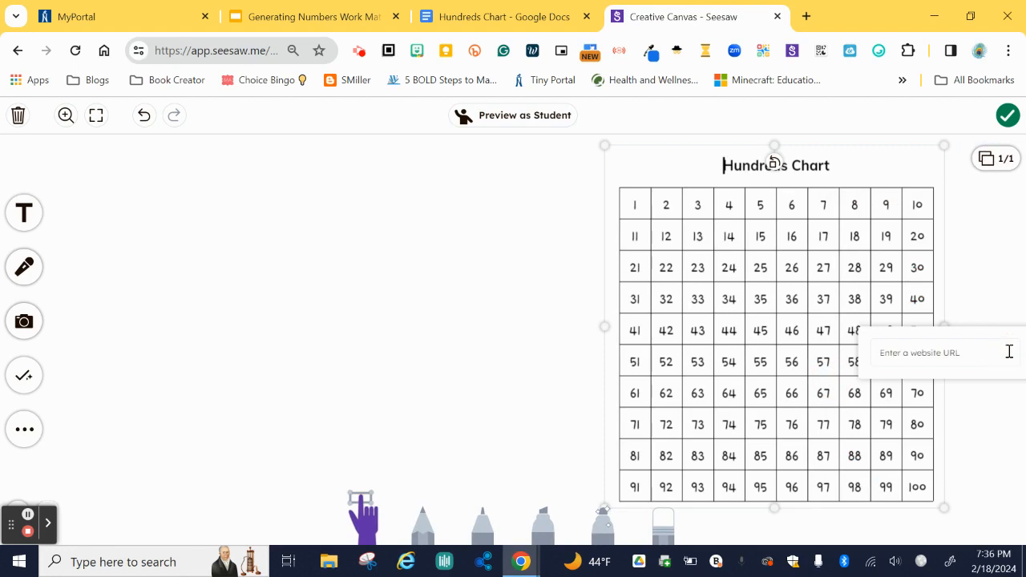
click(983, 301)
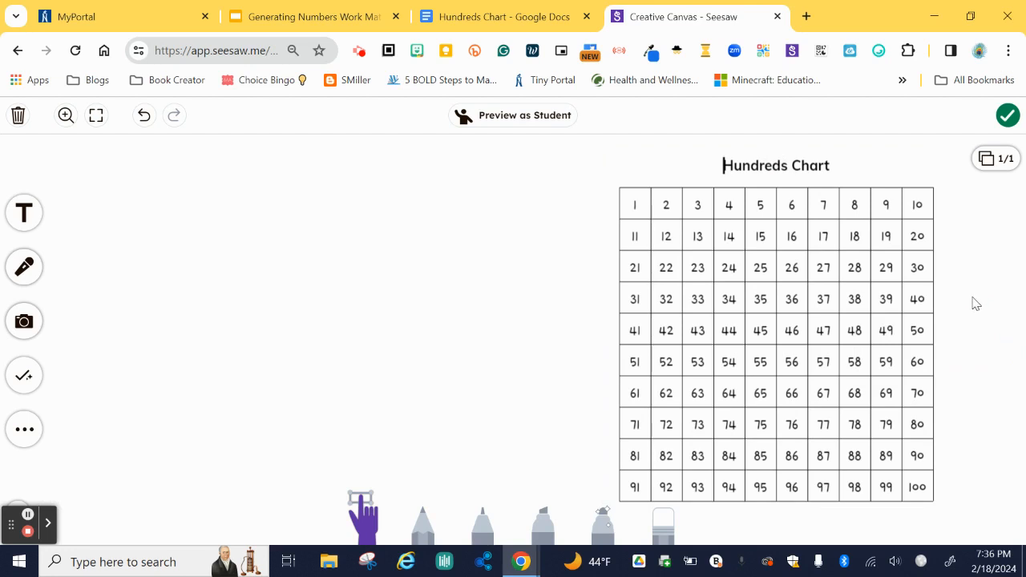
Apply Lock All to the Hundreds Chart image.
click(760, 215)
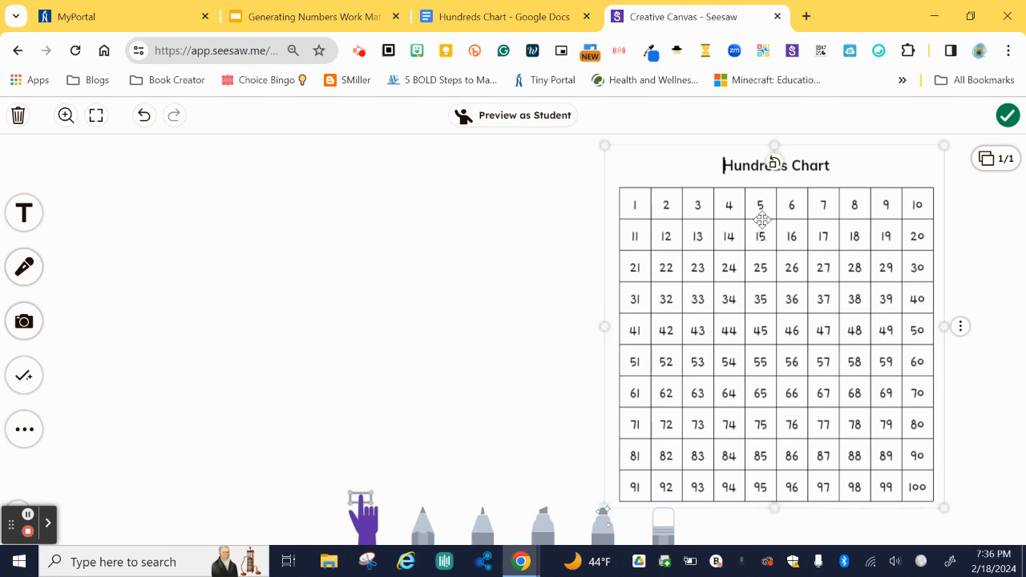
click(961, 329)
mouse_move(893, 241)
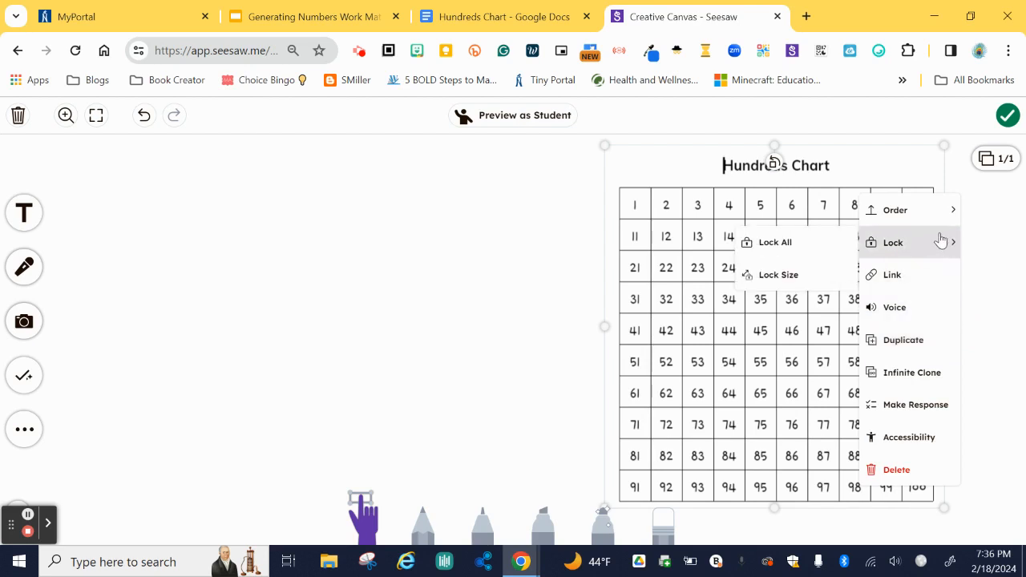
click(781, 244)
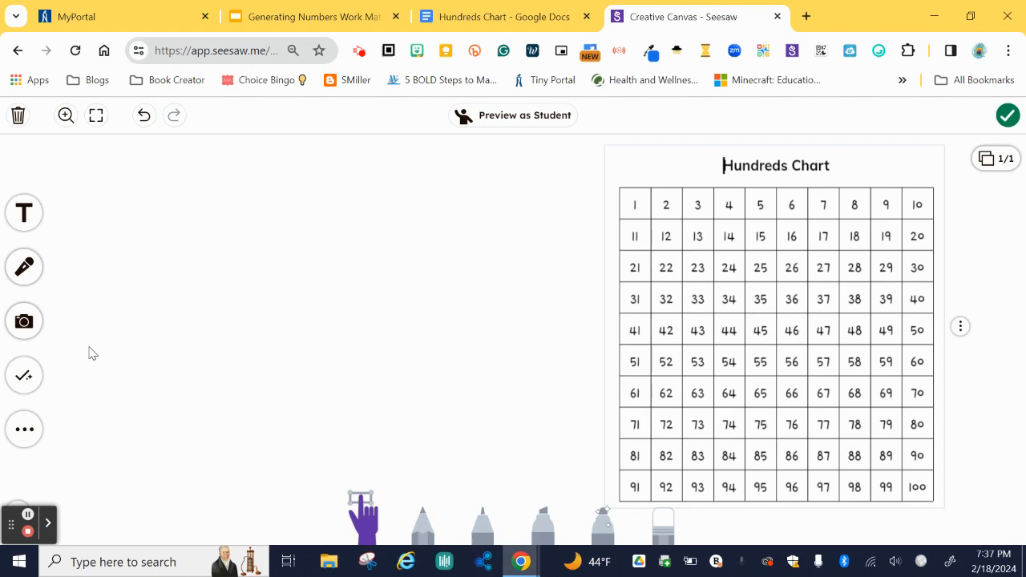
Close the Hundreds Chart document and capture the upper 1 less / My Number / 1 more row of the work mat with the Seesaw extension.
click(588, 16)
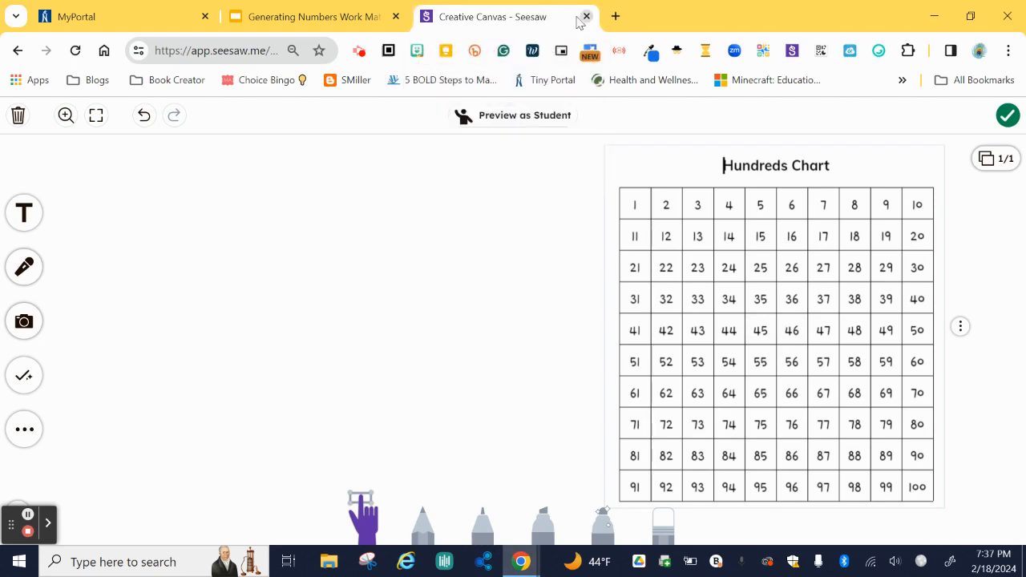
click(314, 16)
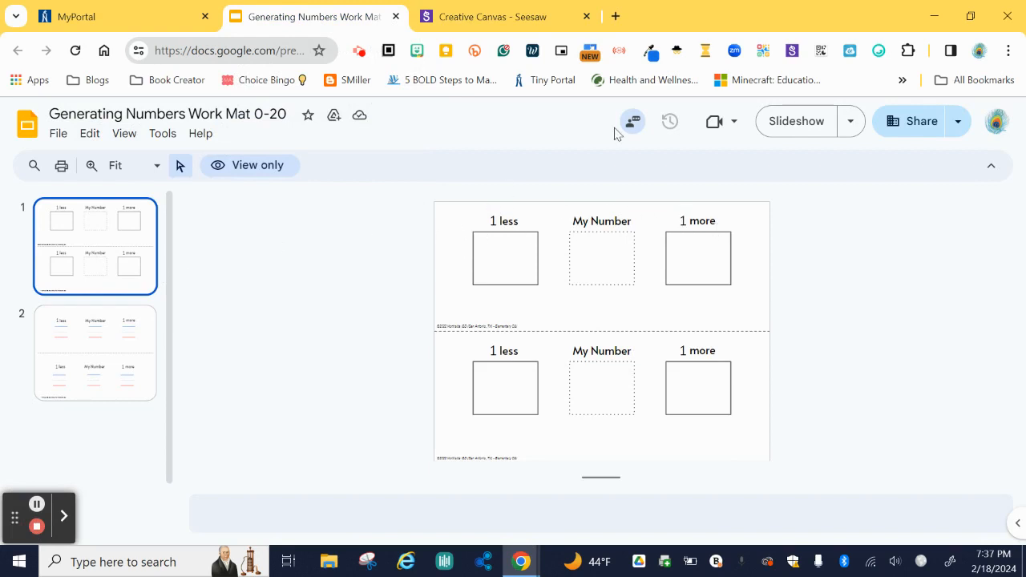
click(792, 53)
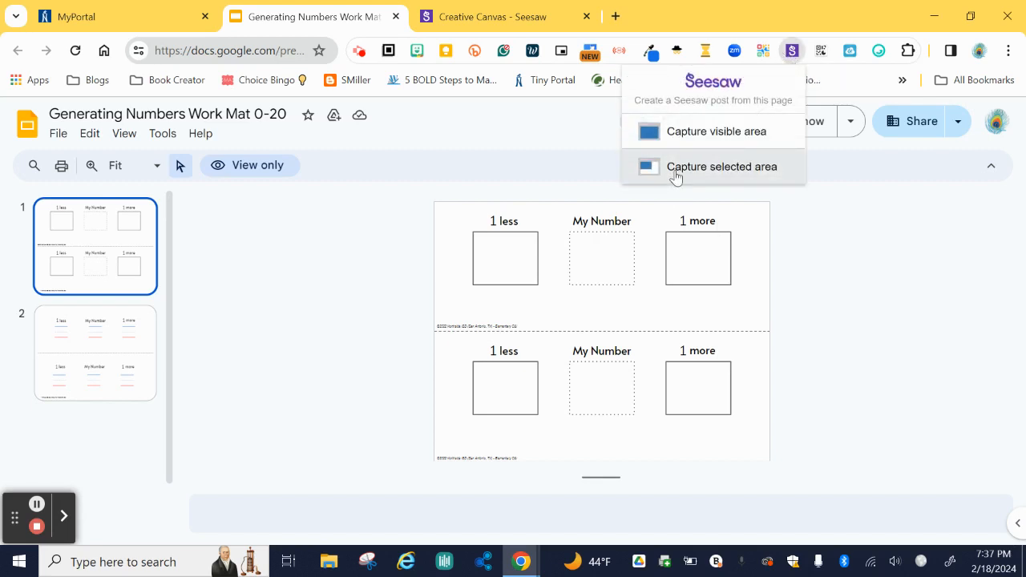
click(676, 178)
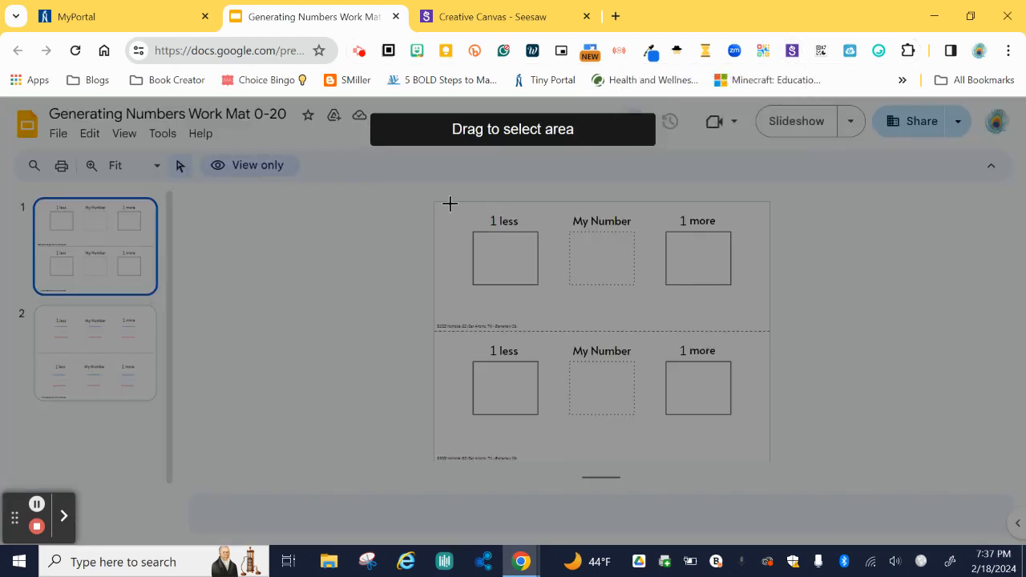
drag(443, 206, 762, 297)
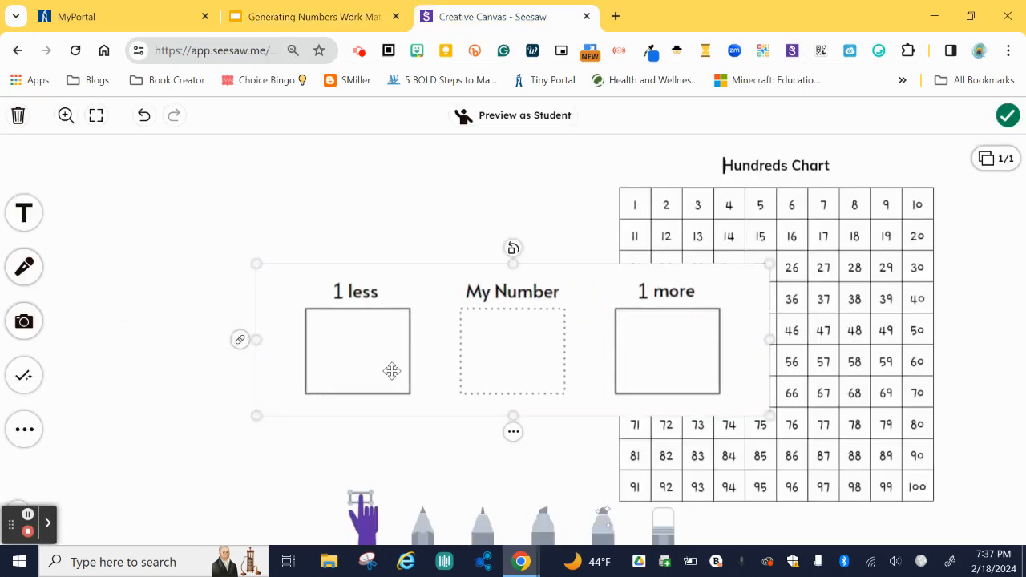
Remove the source website link from the captured work mat image on the canvas.
click(513, 431)
click(548, 223)
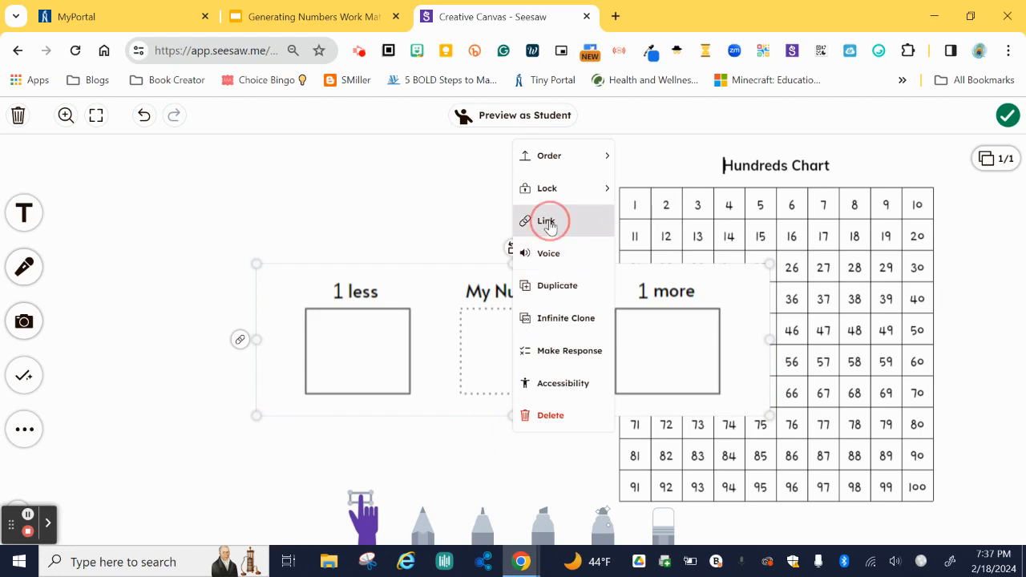
click(564, 457)
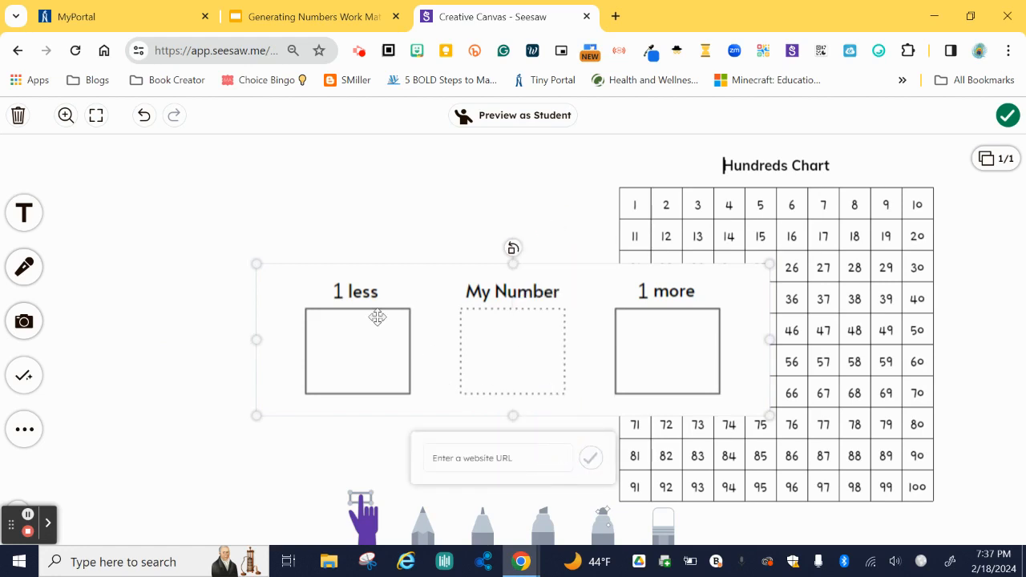
Move the work mat image beside the Hundreds Chart so they do not overlap, and apply Lock All to it.
click(356, 224)
drag(440, 306, 270, 290)
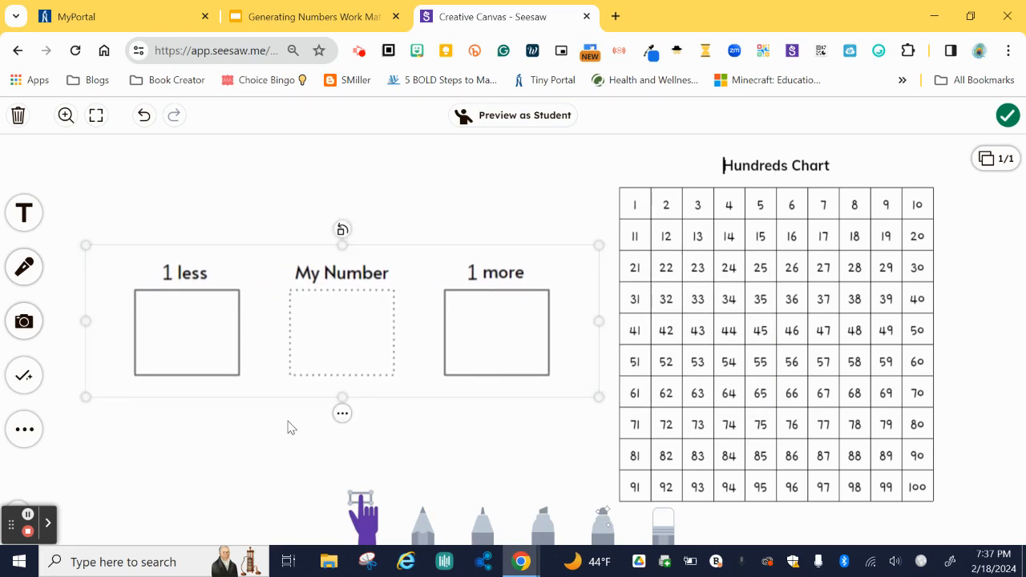
click(343, 415)
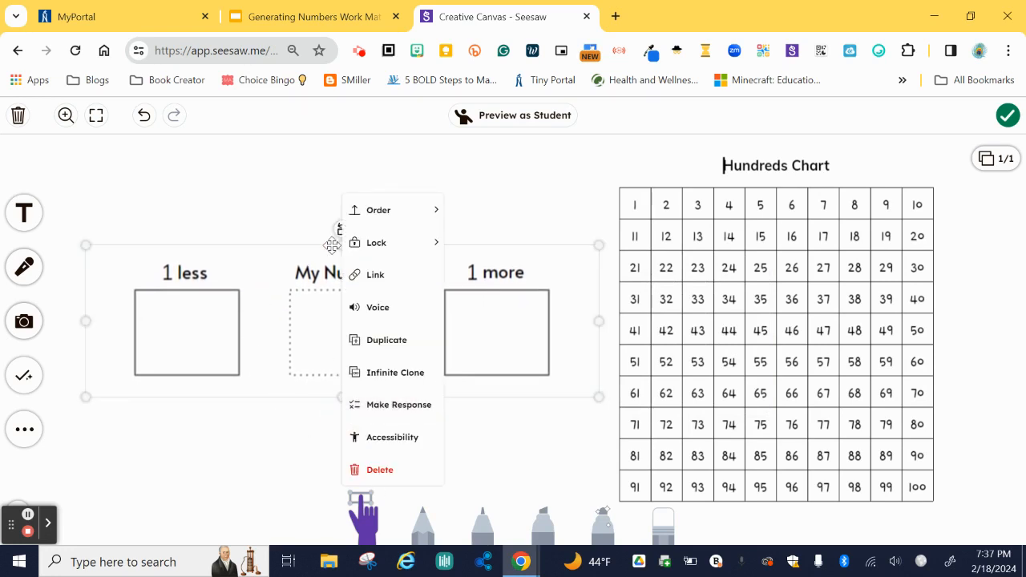
mouse_move(394, 254)
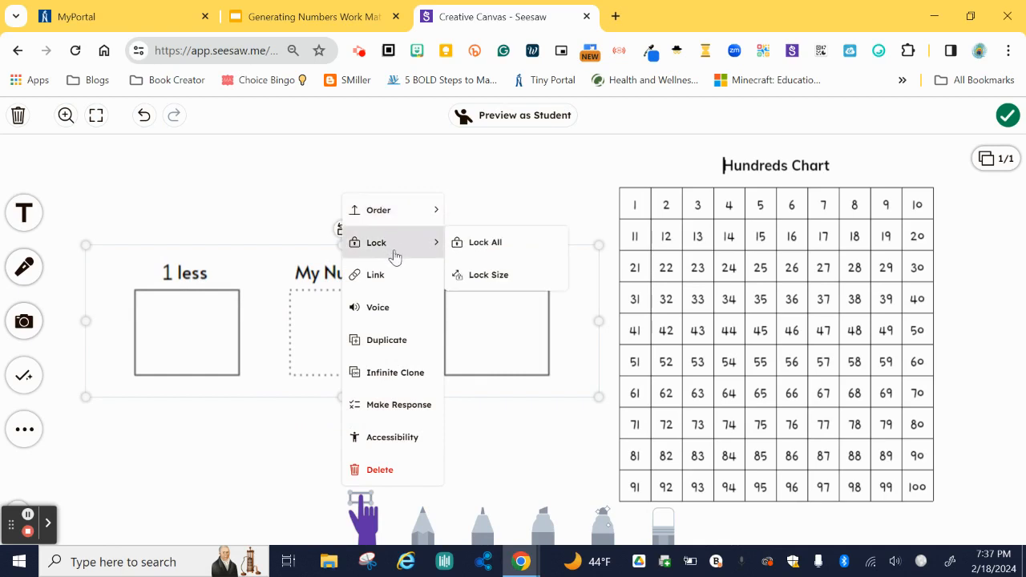
click(507, 249)
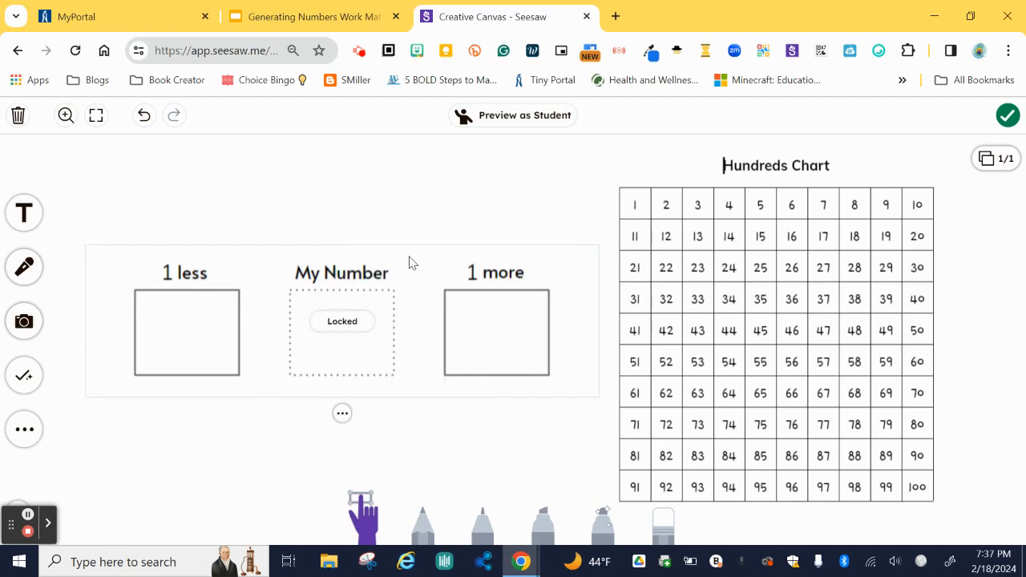
Set the canvas background to the teal-to-blue gradient.
click(29, 429)
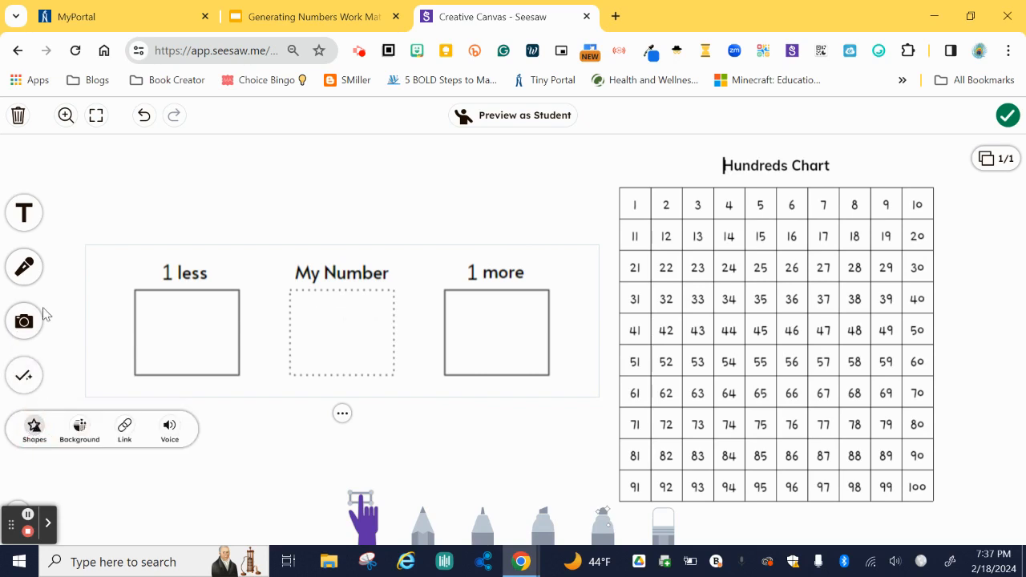
click(84, 431)
scroll(332, 447, down, 3)
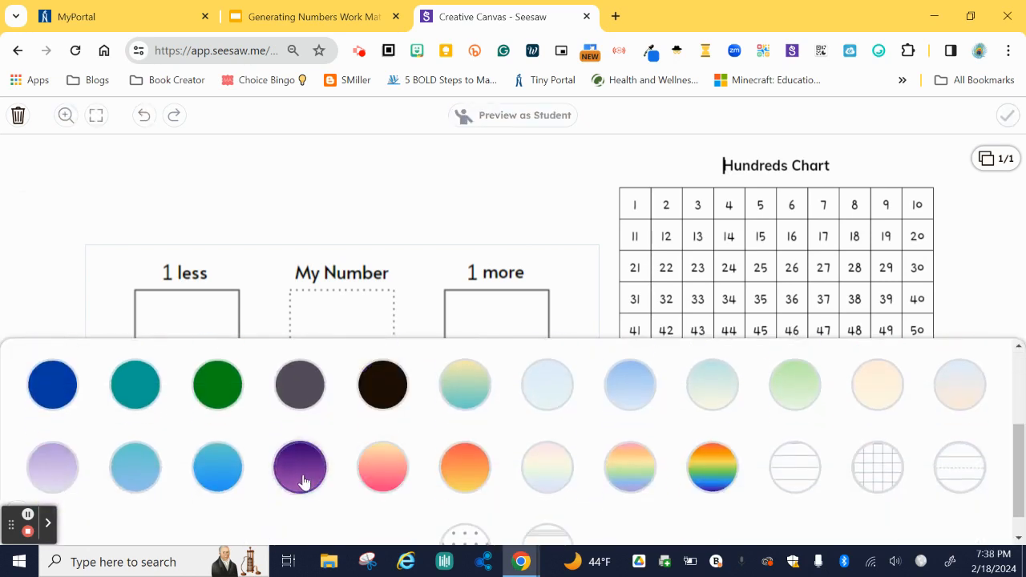
click(463, 477)
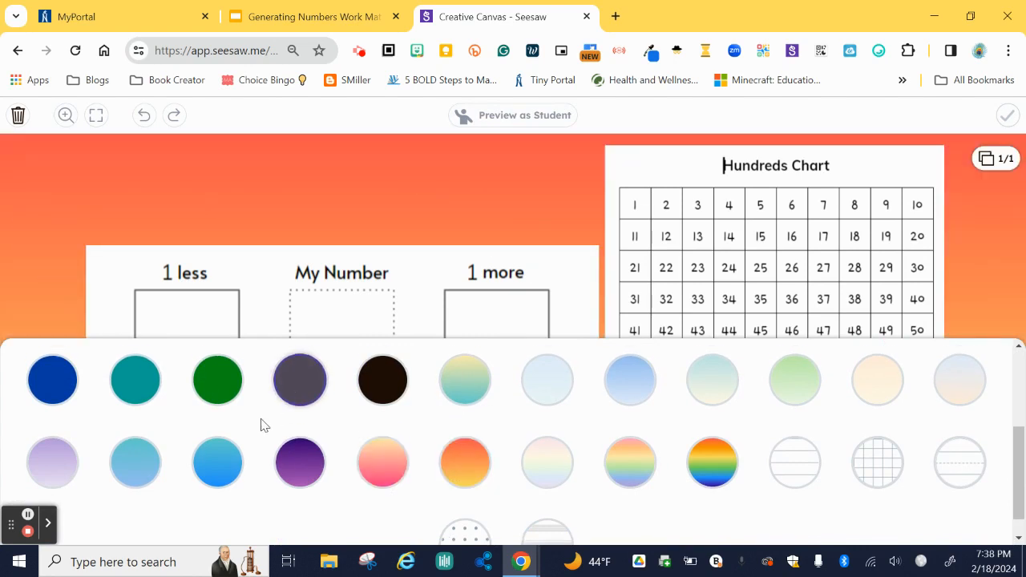
scroll(264, 424, down, 1)
click(218, 461)
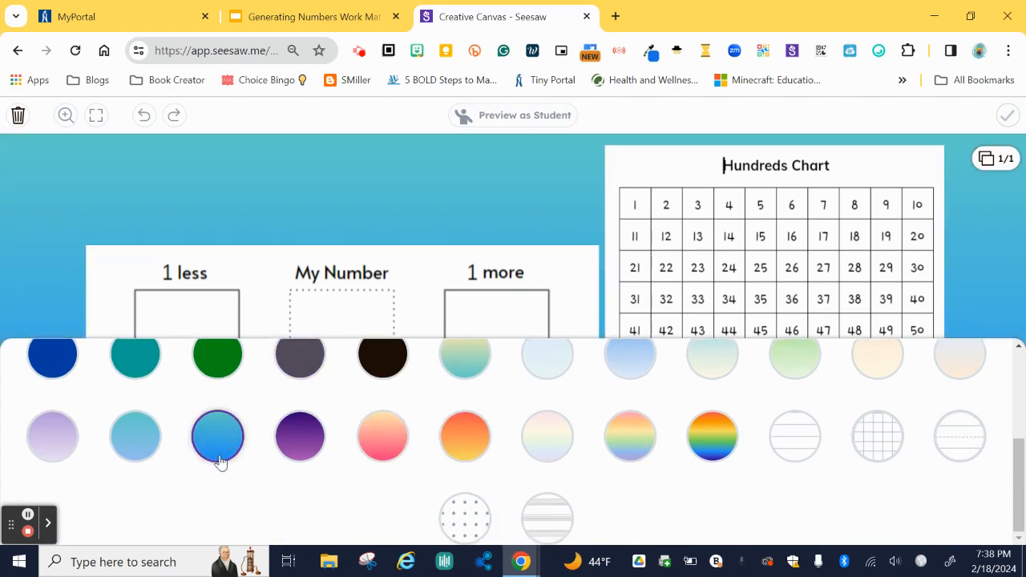
click(984, 296)
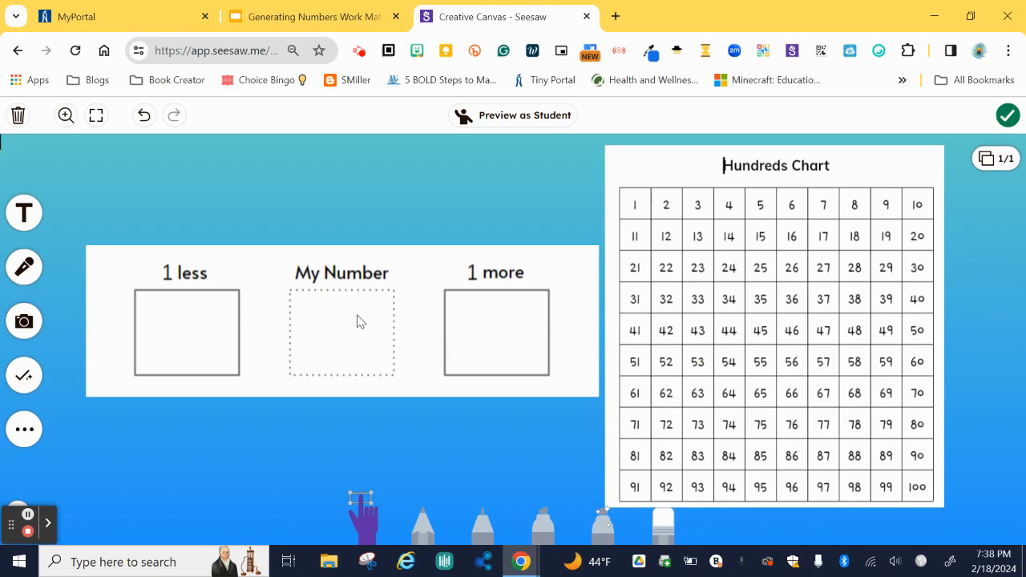
Add a text label reading 24 and give it the plain style without an outline or fill.
click(24, 213)
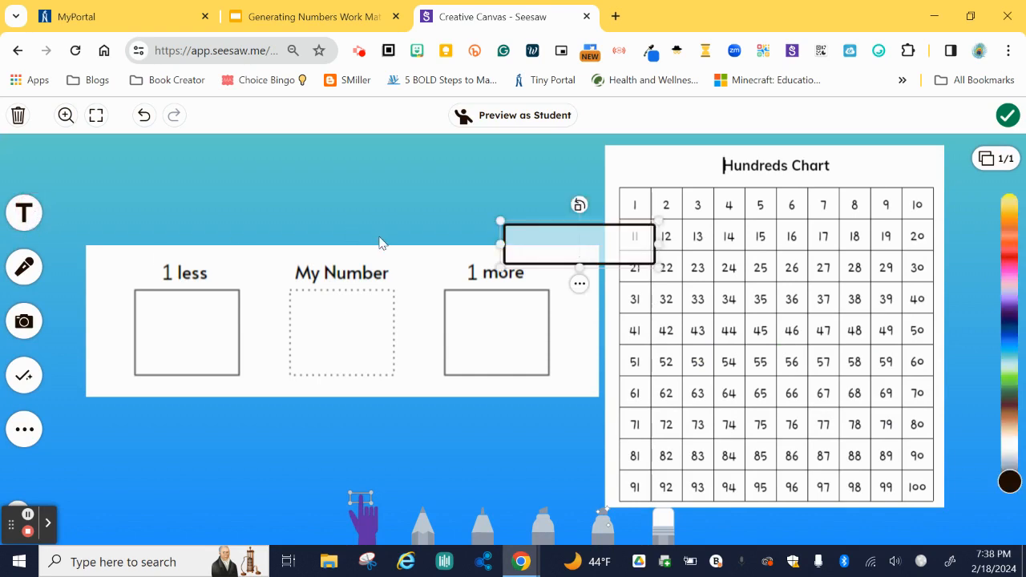
text(24)
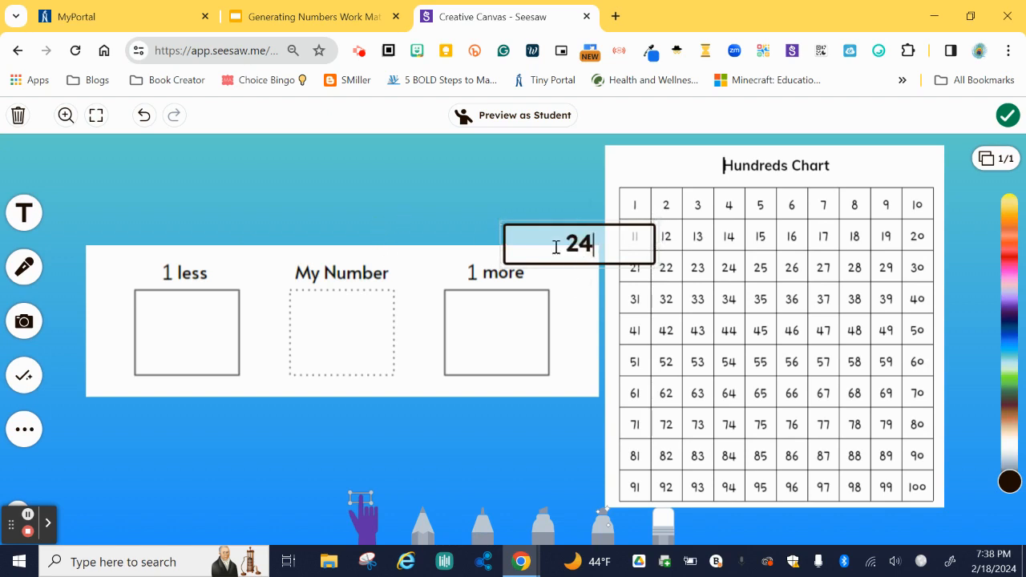
click(577, 279)
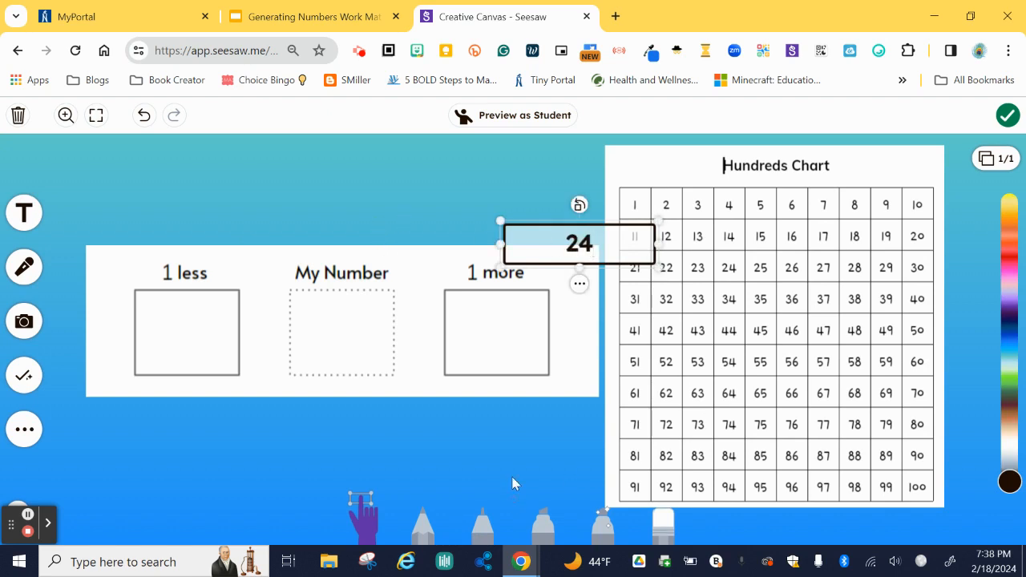
click(578, 282)
mouse_move(621, 199)
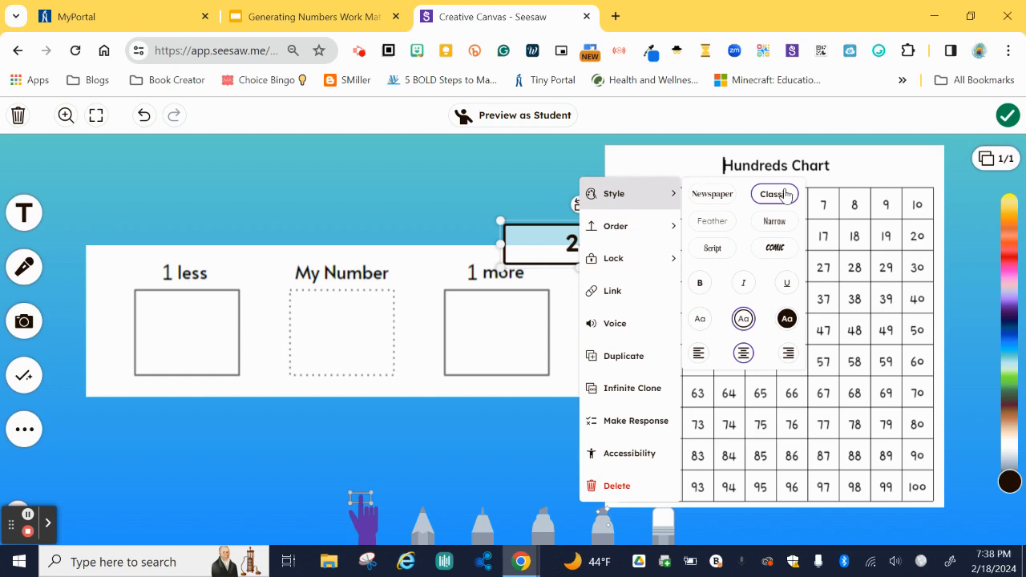
click(697, 321)
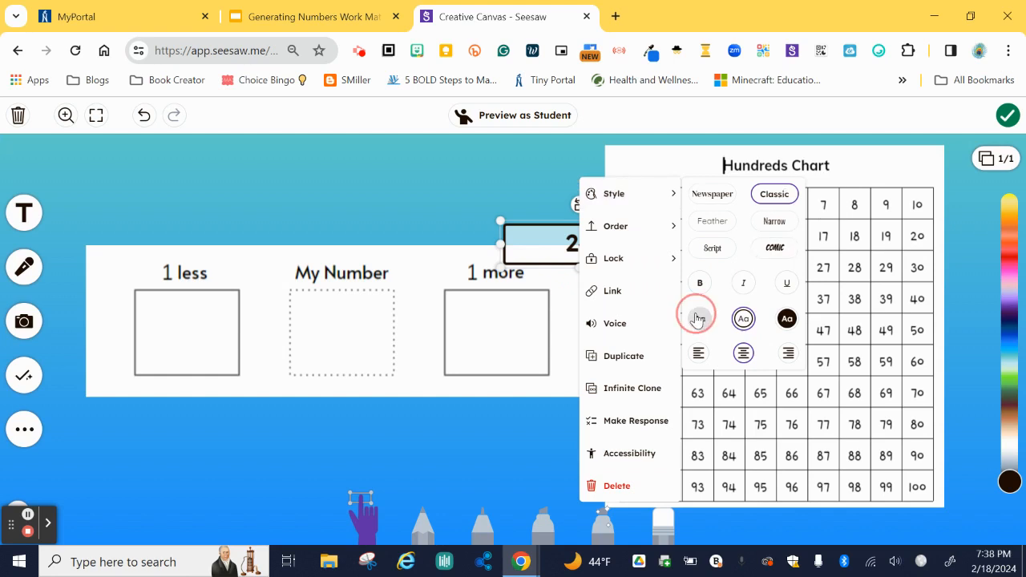
click(468, 182)
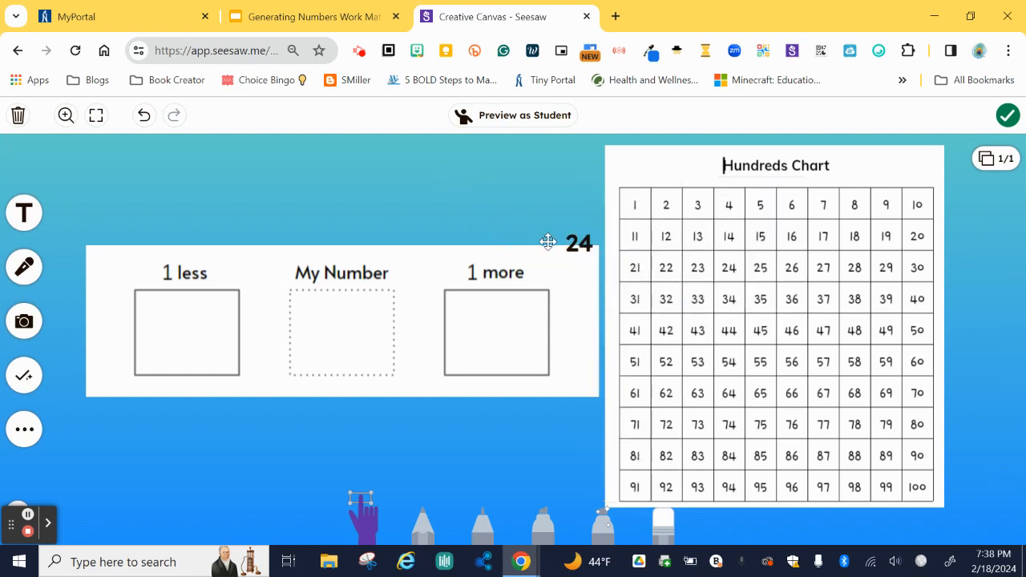
Enlarge the 24 label to fill the My Number box, center it there, and apply Lock All.
drag(545, 240, 317, 321)
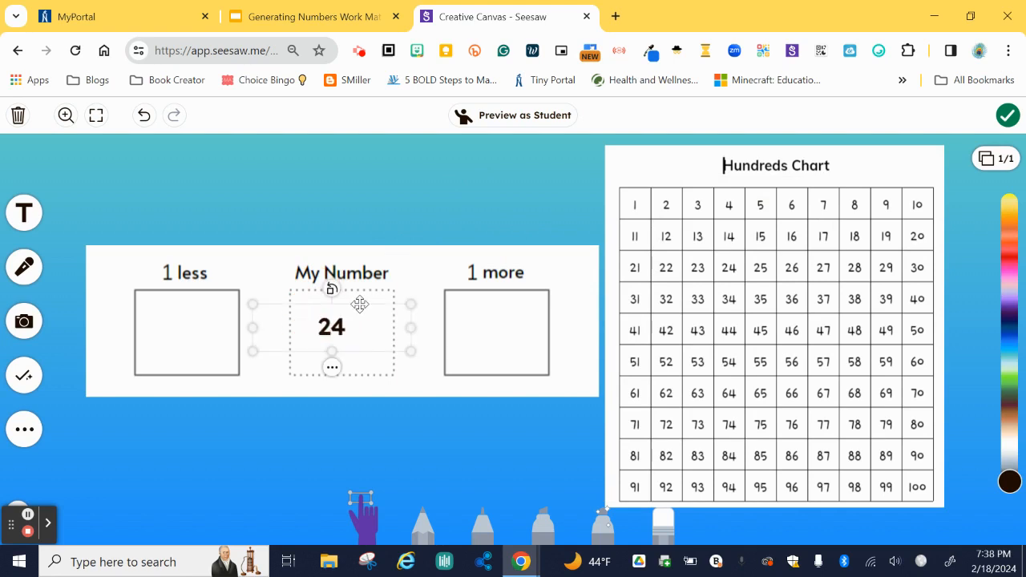
drag(403, 302, 561, 248)
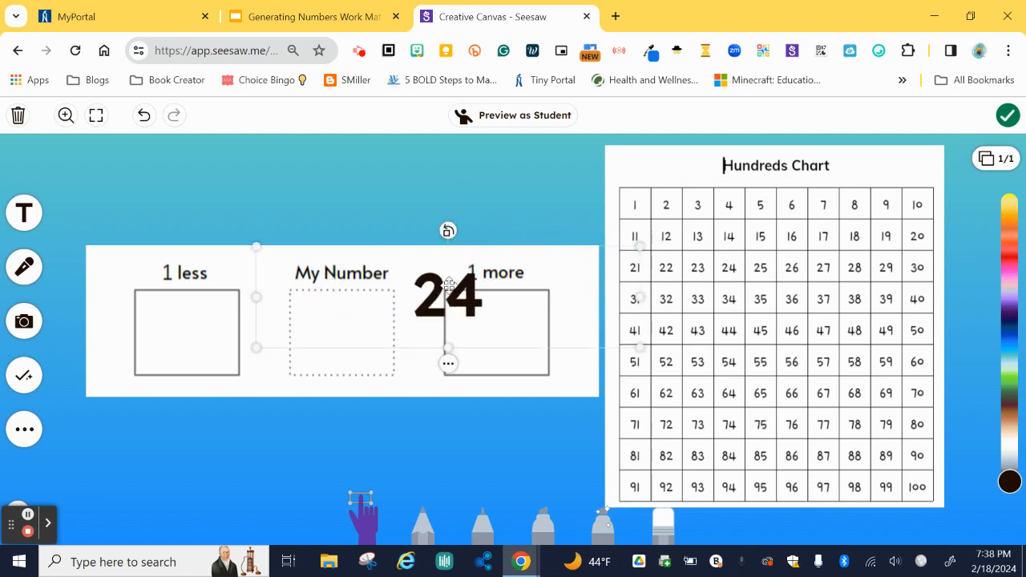
drag(447, 301, 344, 329)
click(345, 388)
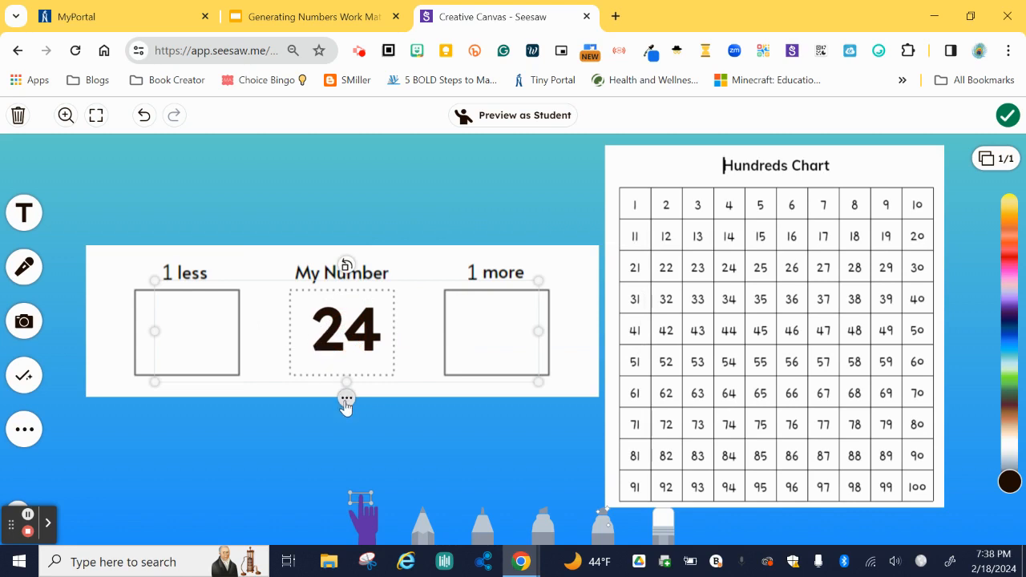
click(346, 399)
mouse_move(365, 261)
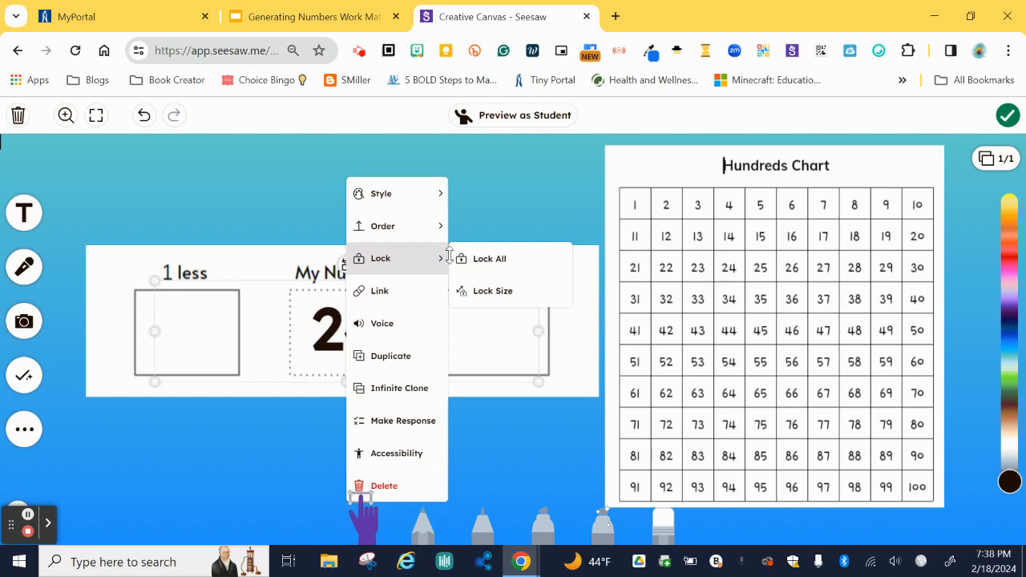
click(480, 259)
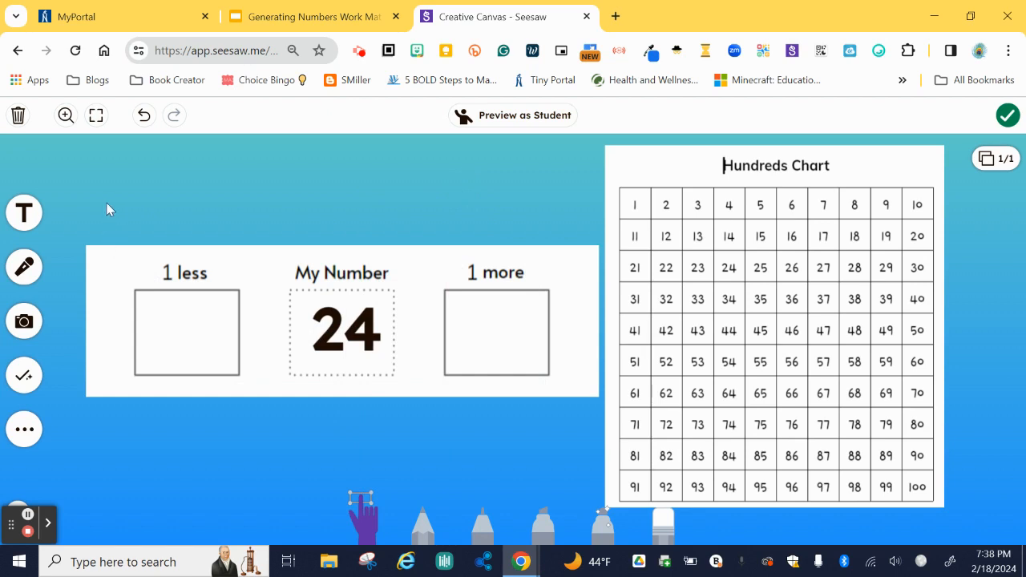
Add a yellow star shape, shrunk and placed on the bottom edge of the My Number box.
click(20, 433)
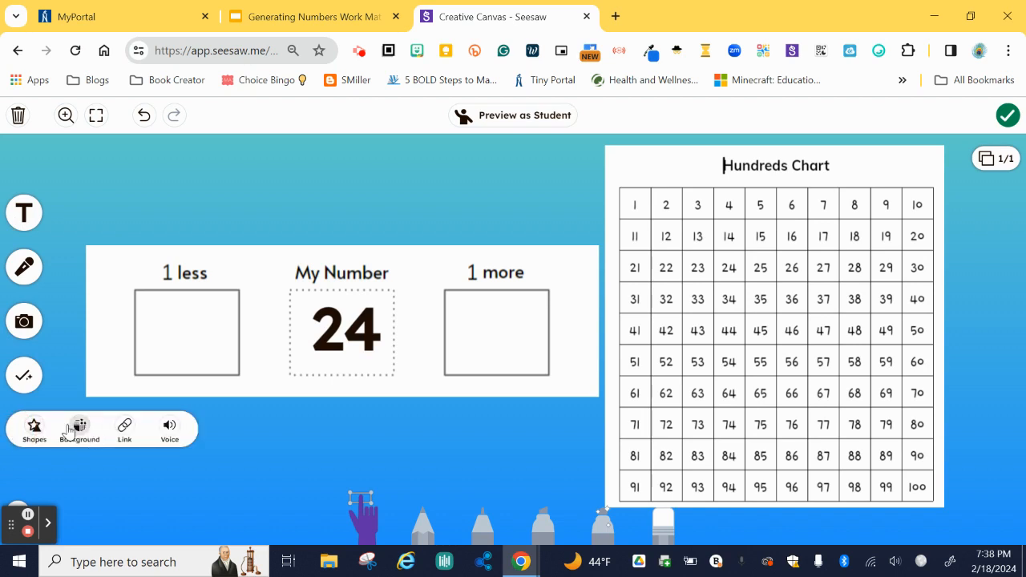
click(34, 429)
click(460, 388)
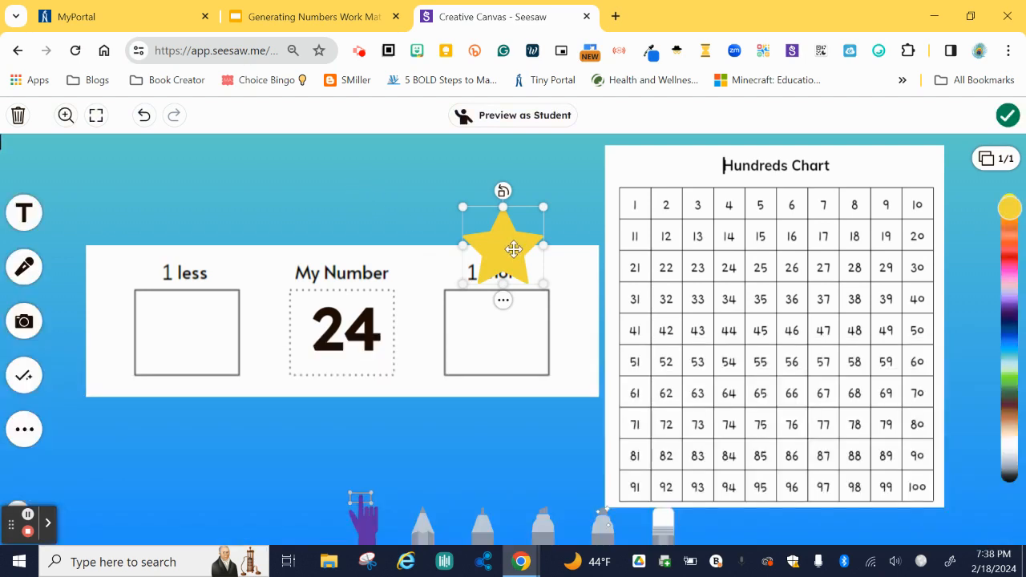
drag(463, 284, 344, 375)
click(520, 230)
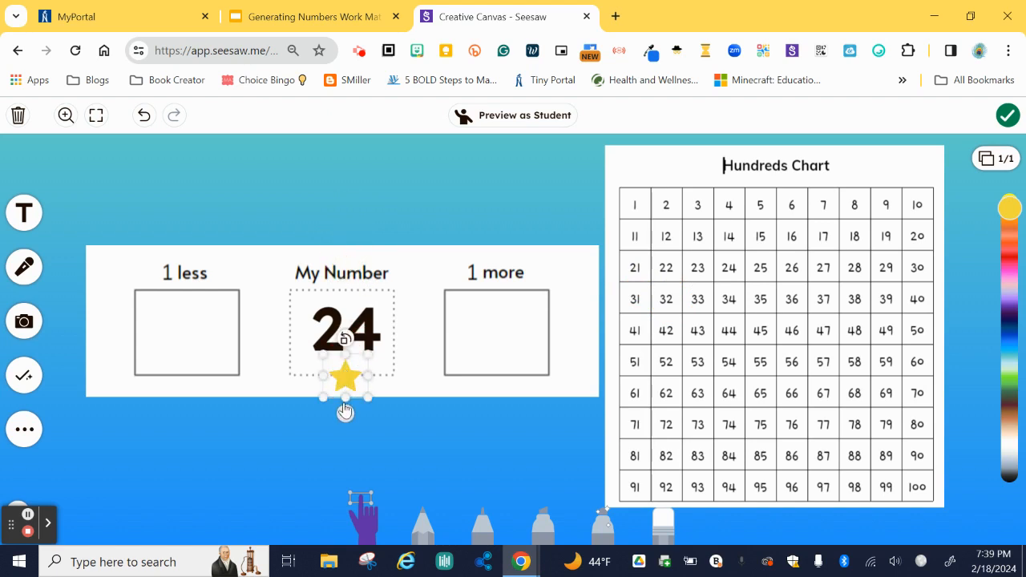
Apply Lock Size to the yellow star.
click(350, 410)
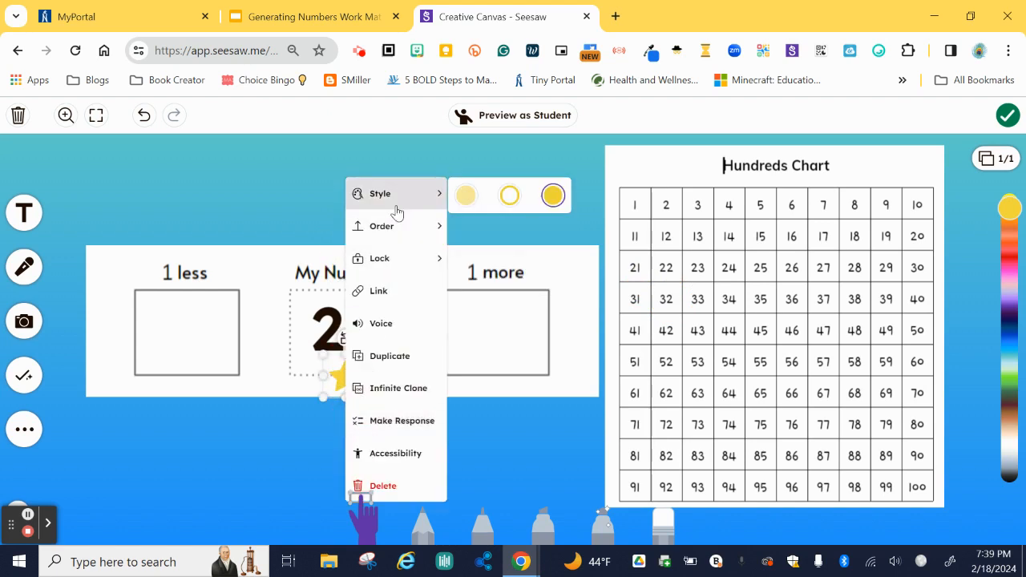
mouse_move(393, 259)
click(489, 297)
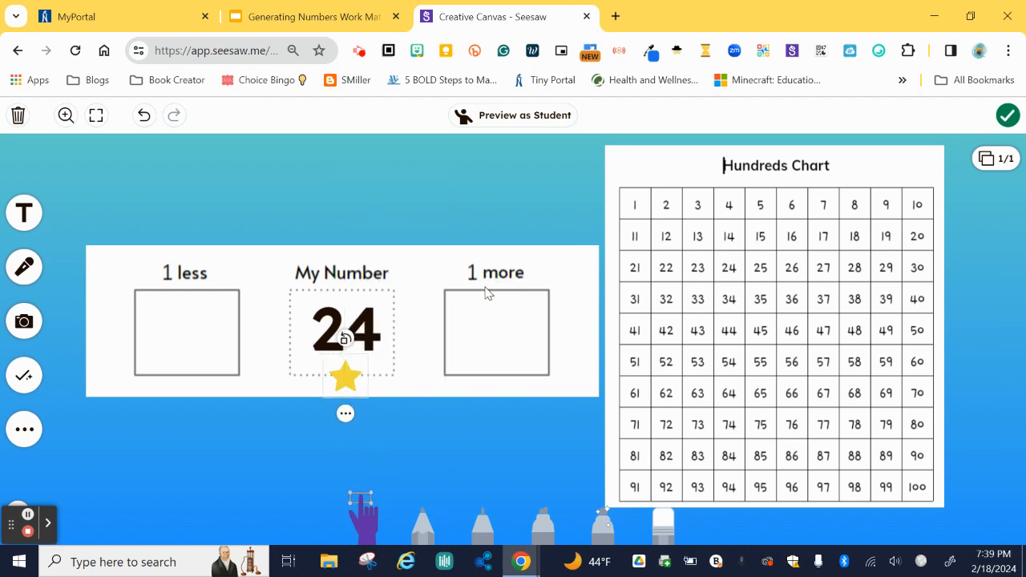
Add a small circle shape on the bottom edge of the 1 less box and color it orange.
click(25, 431)
click(35, 426)
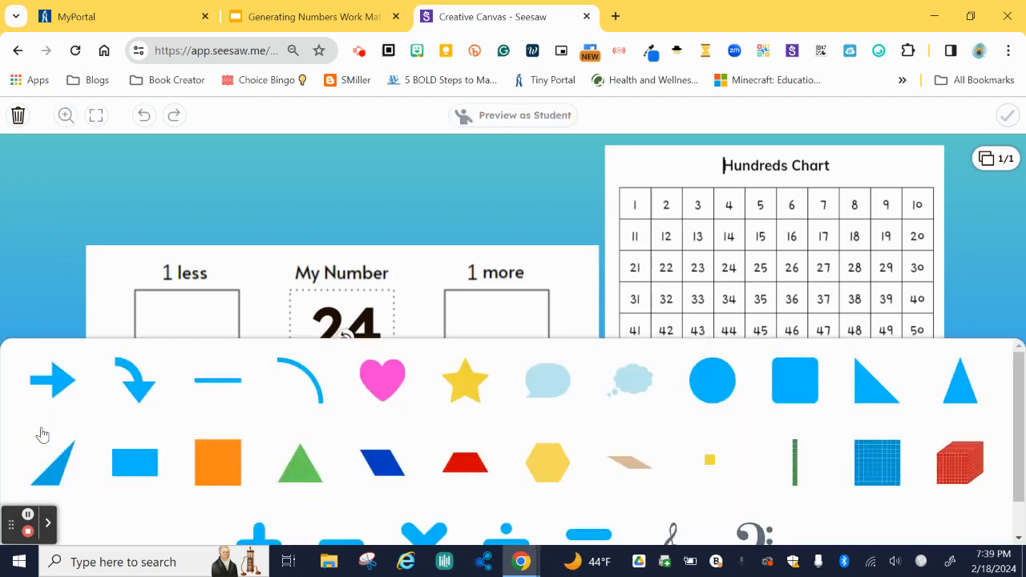
click(710, 384)
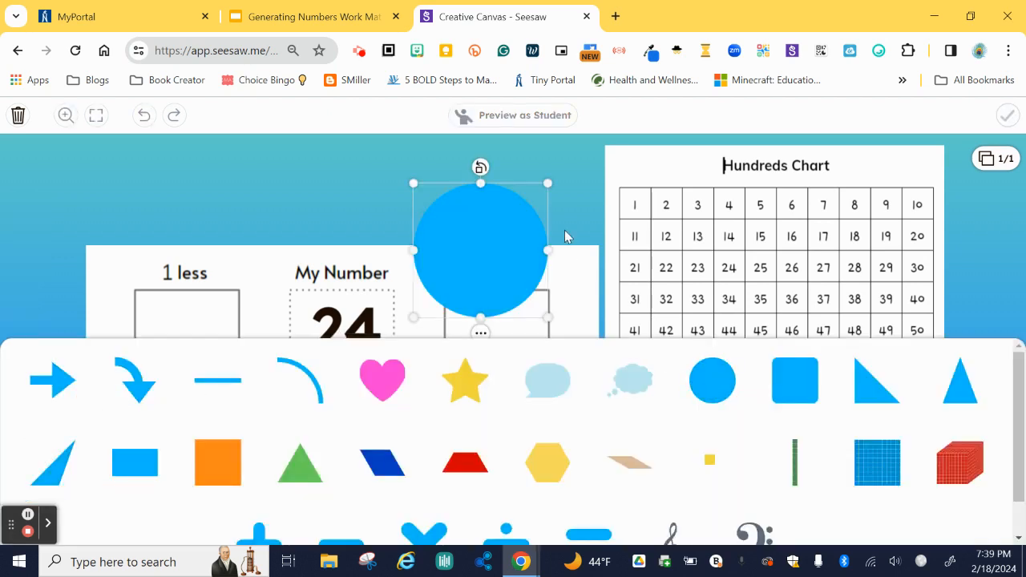
drag(543, 181, 423, 264)
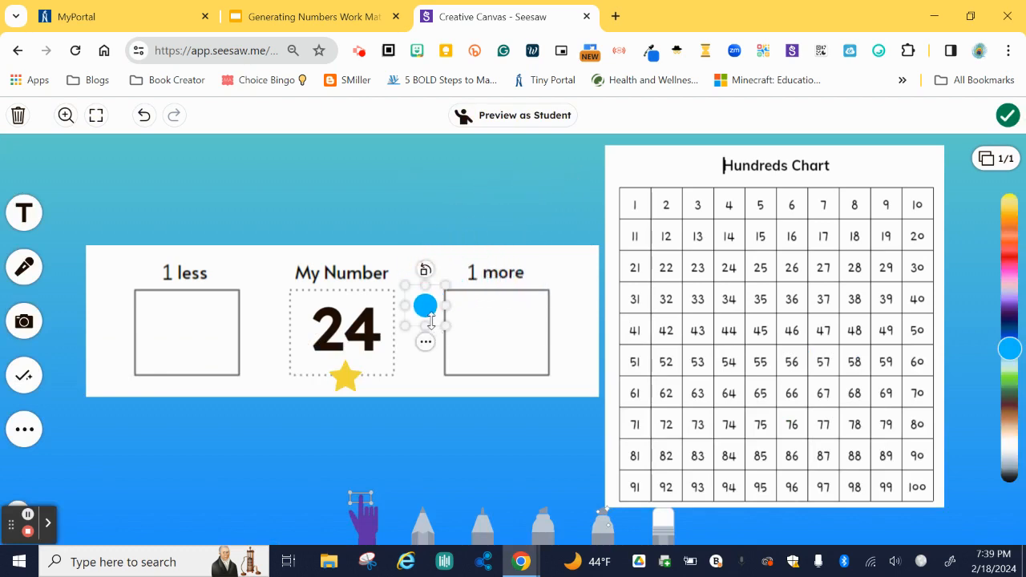
drag(427, 307, 188, 375)
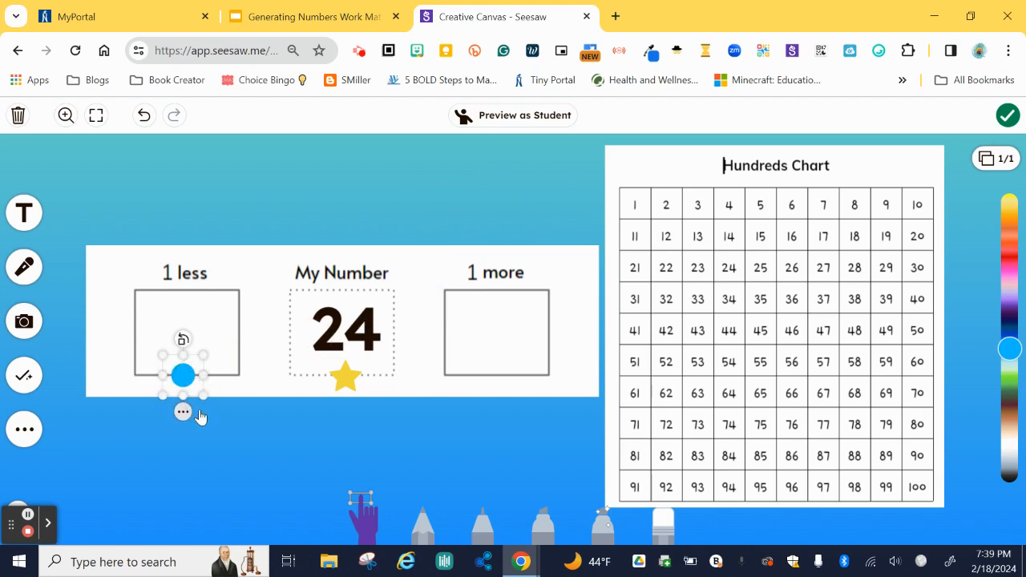
click(1005, 247)
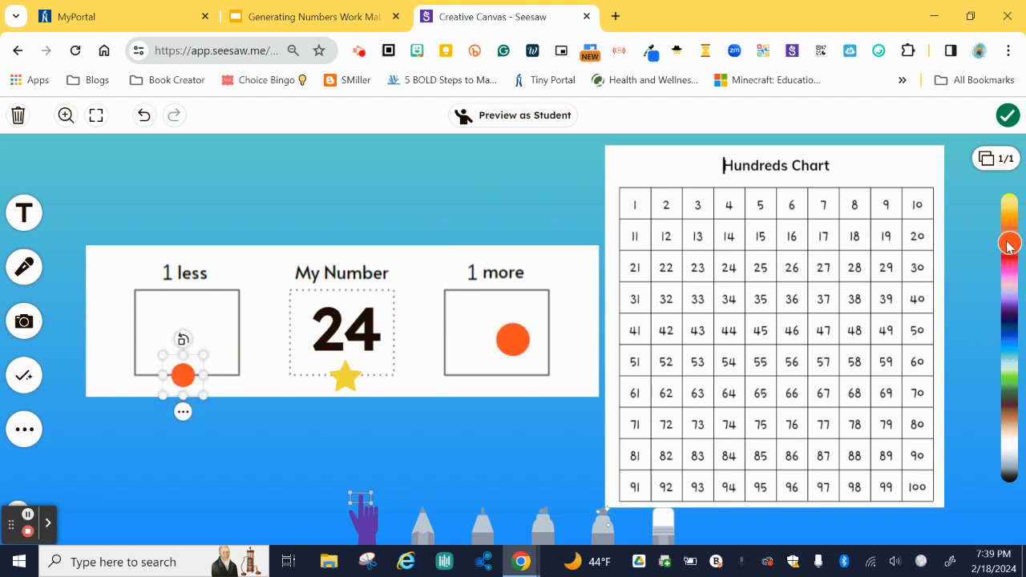
Duplicate the orange circle onto the bottom edge of the 1 more box and color the copy green.
click(185, 414)
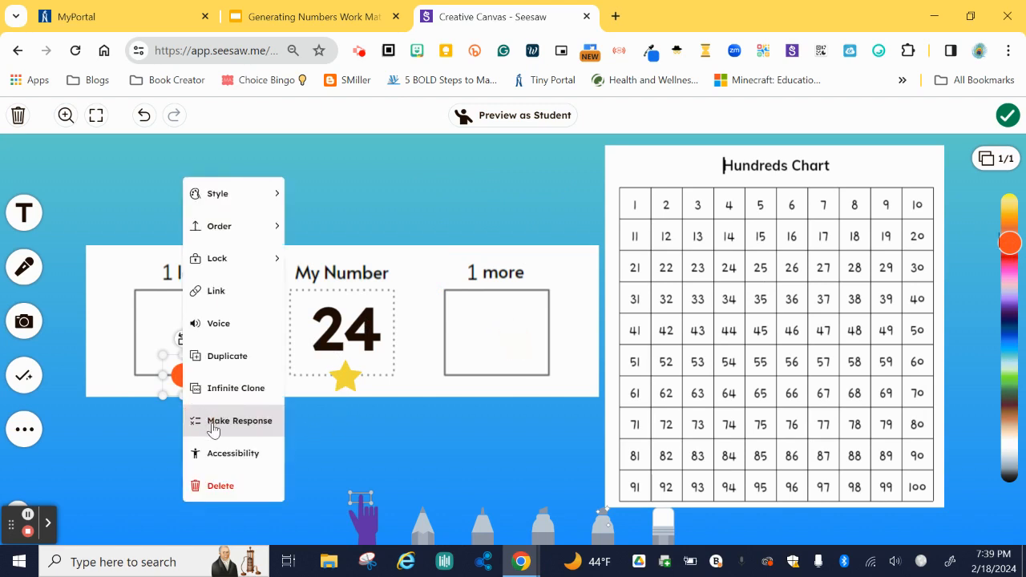
mouse_move(218, 254)
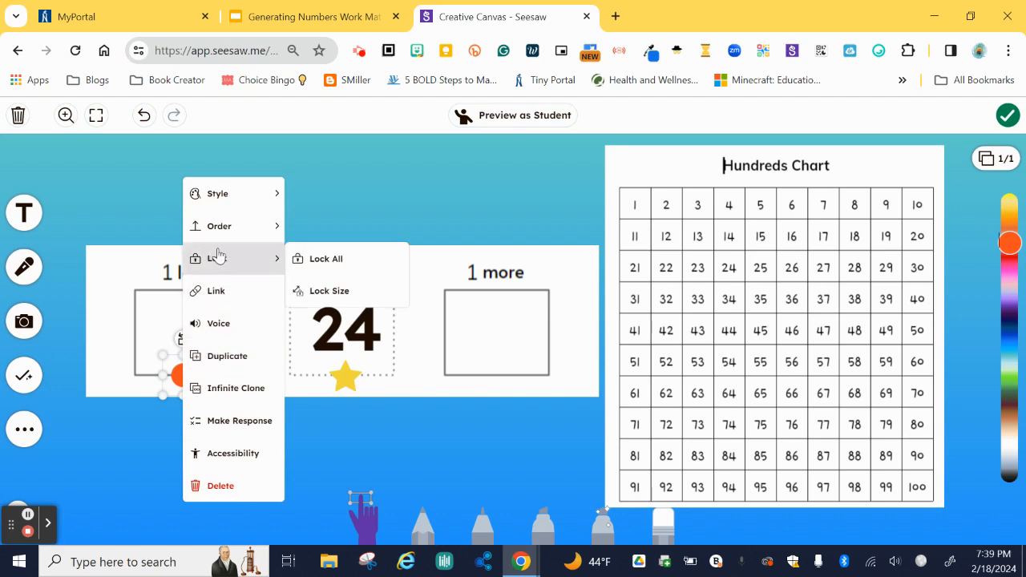
click(222, 355)
drag(210, 391, 506, 374)
click(1010, 379)
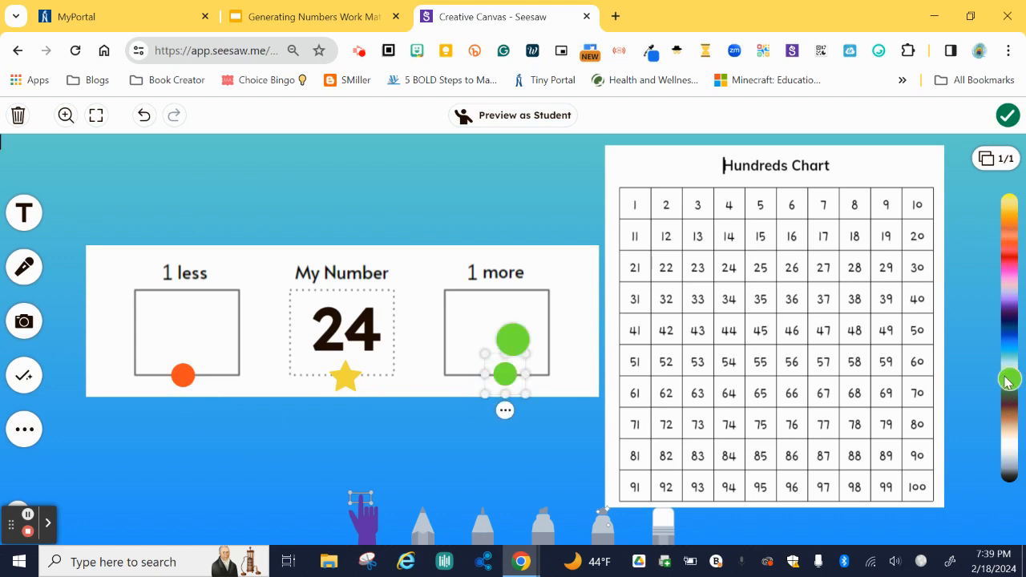
Apply Lock Size to the orange circle under the 1 less box.
click(182, 370)
click(183, 412)
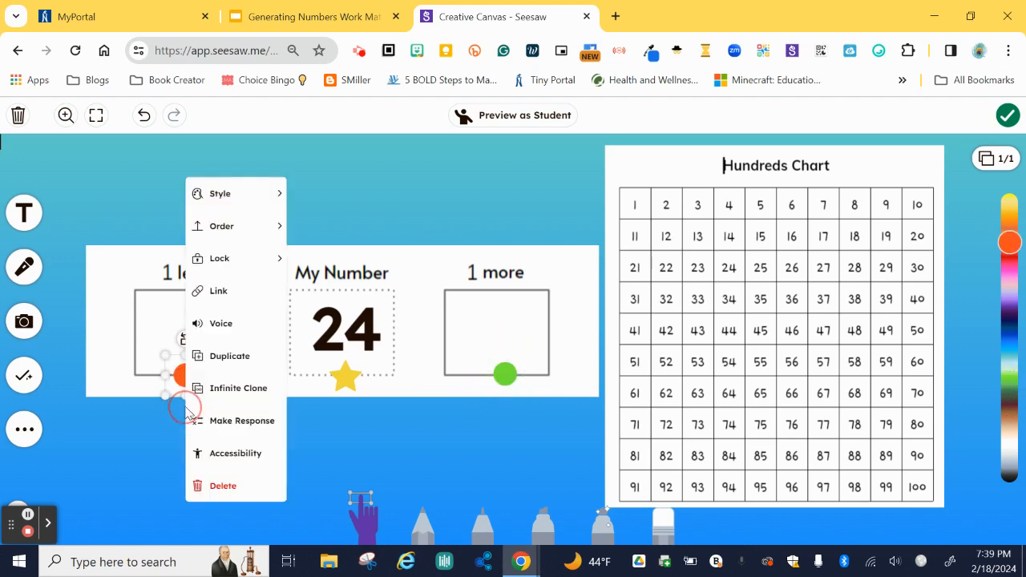
mouse_move(234, 271)
click(321, 291)
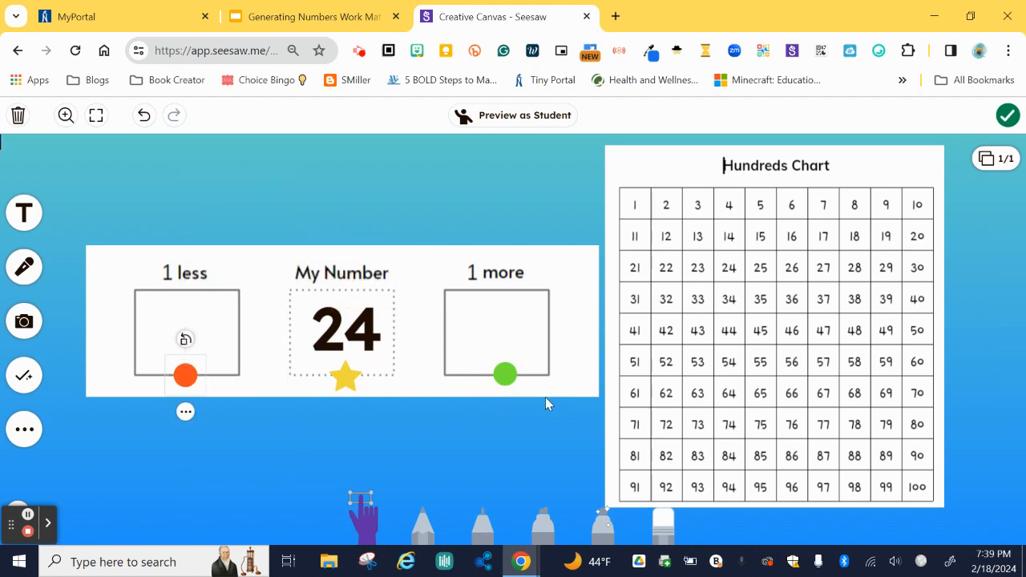
Apply Lock Size to the green circle under the 1 more box.
click(510, 382)
click(505, 411)
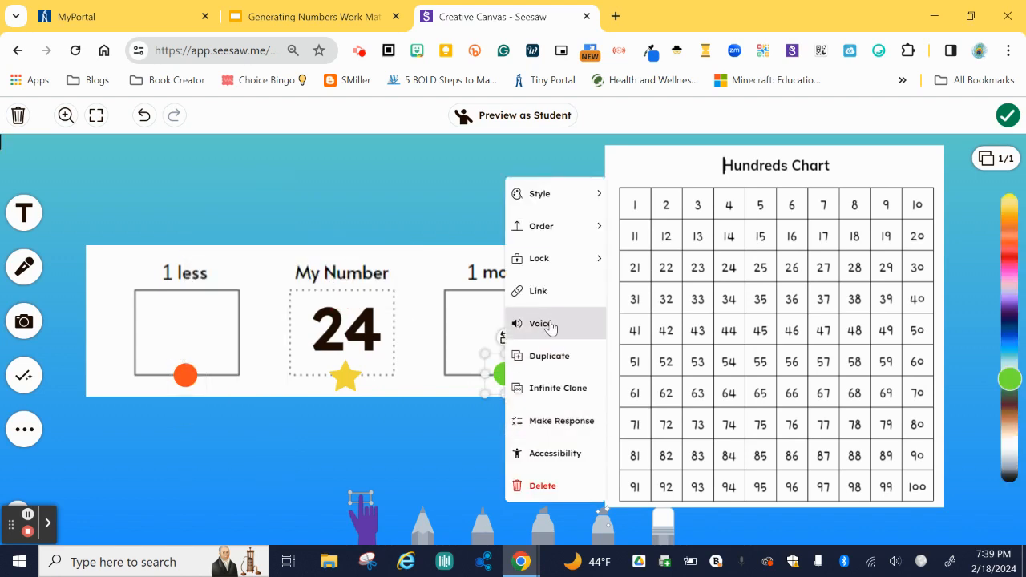
mouse_move(559, 265)
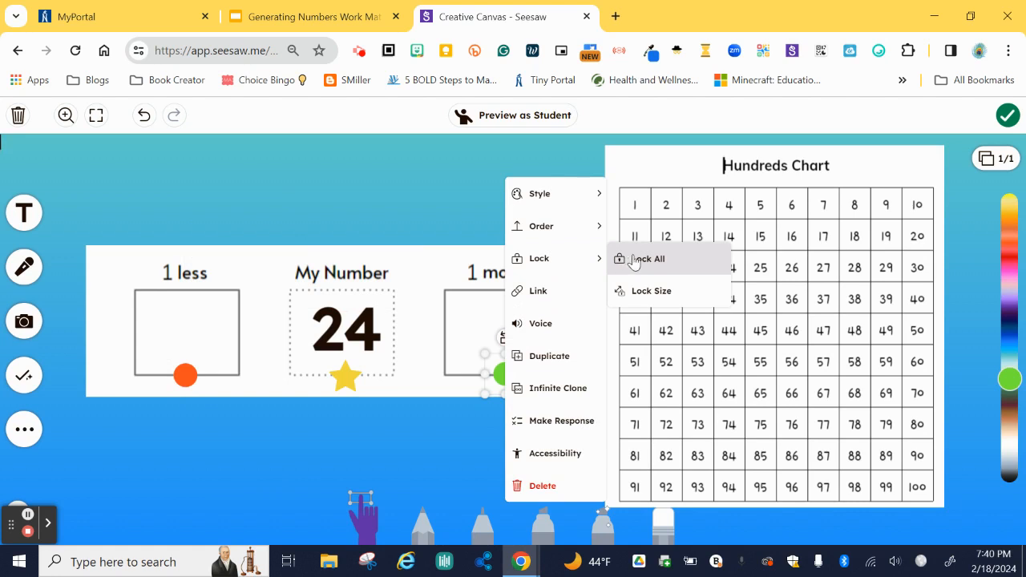
click(632, 292)
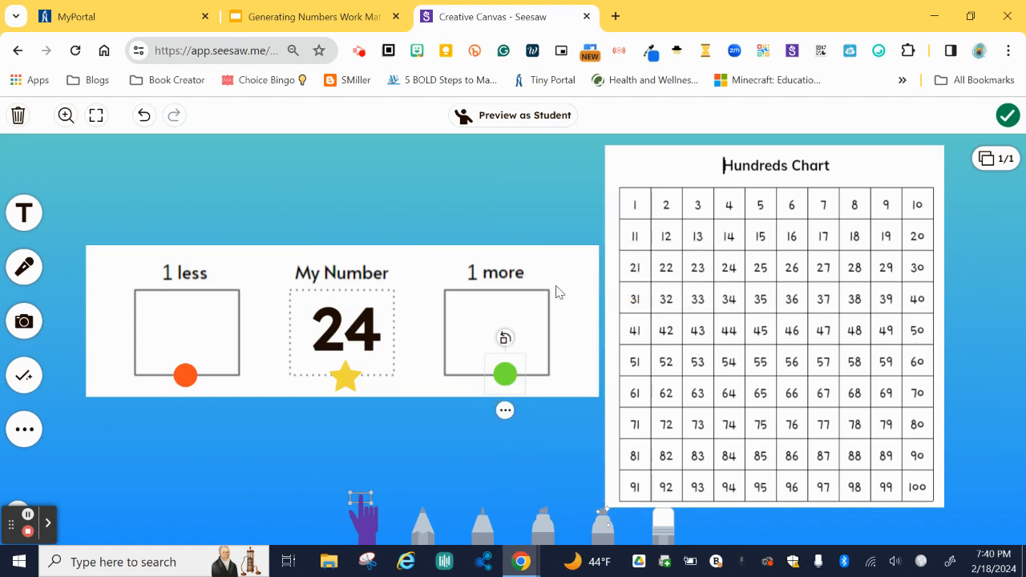
Add a voice label reading Listen and place it centered above the work mat.
click(25, 432)
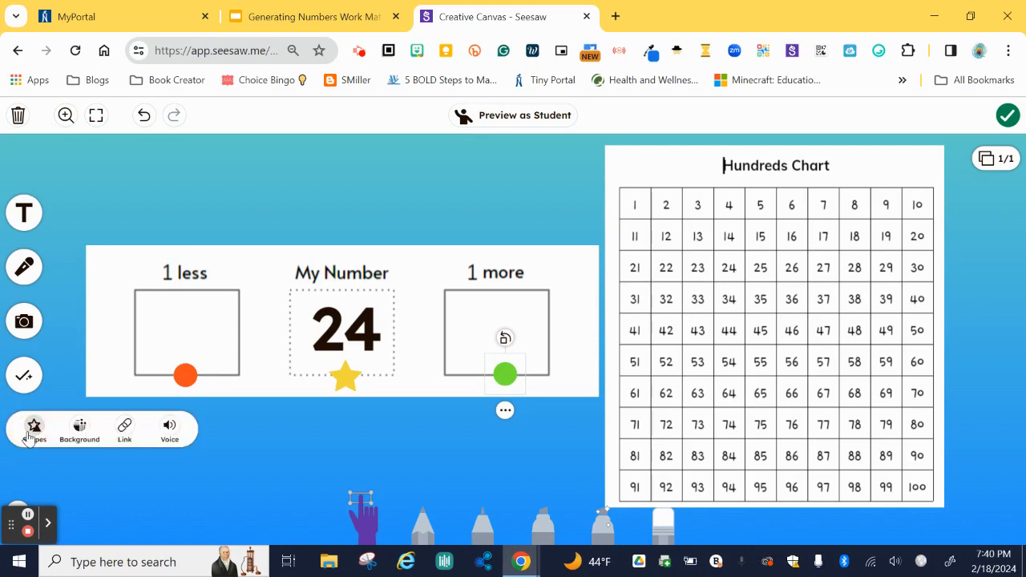
click(169, 429)
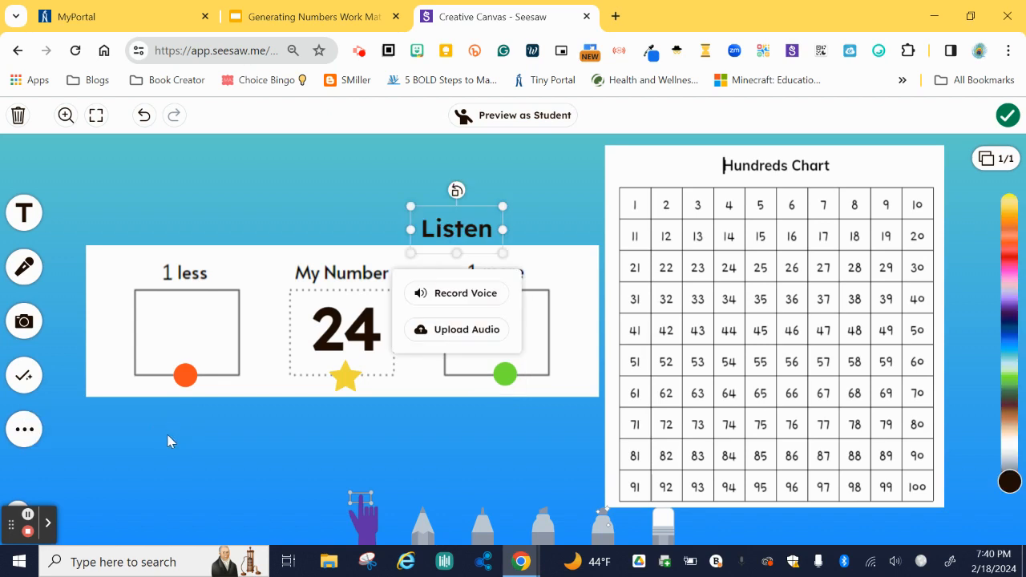
drag(453, 210, 346, 170)
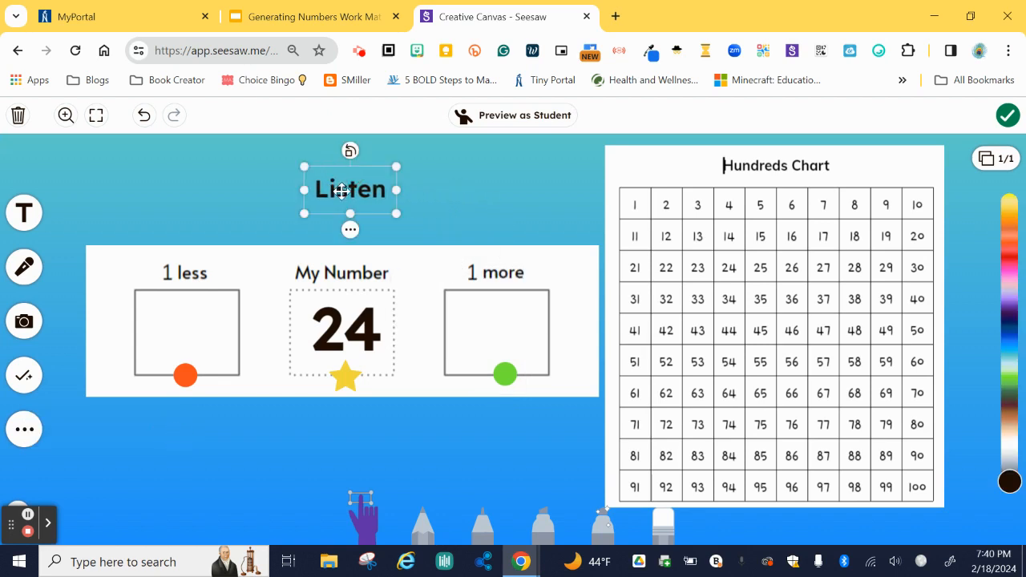
Record a voice clip of about 55 seconds on the Listen label and play back its beginning.
click(351, 233)
mouse_move(356, 236)
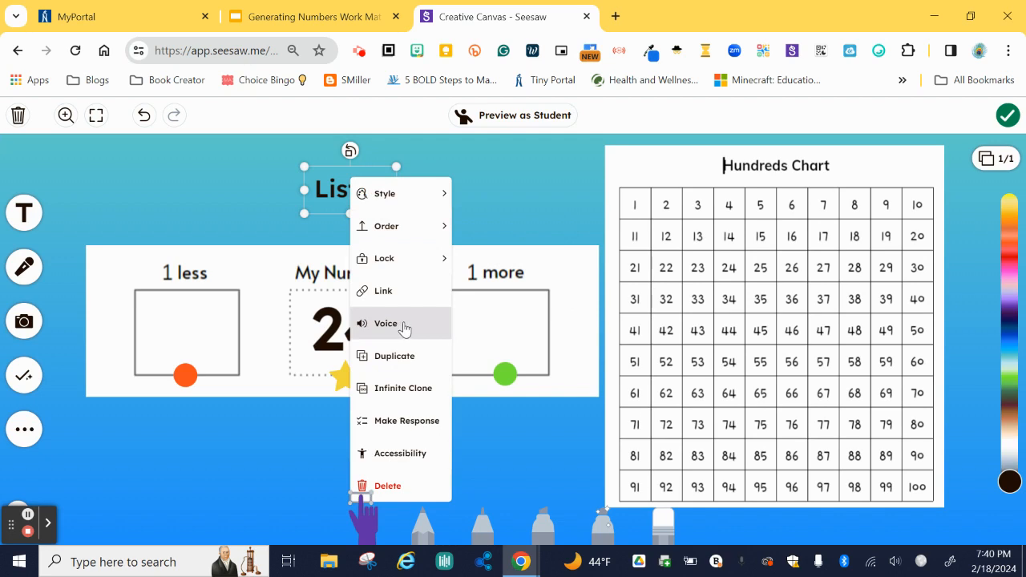
click(403, 324)
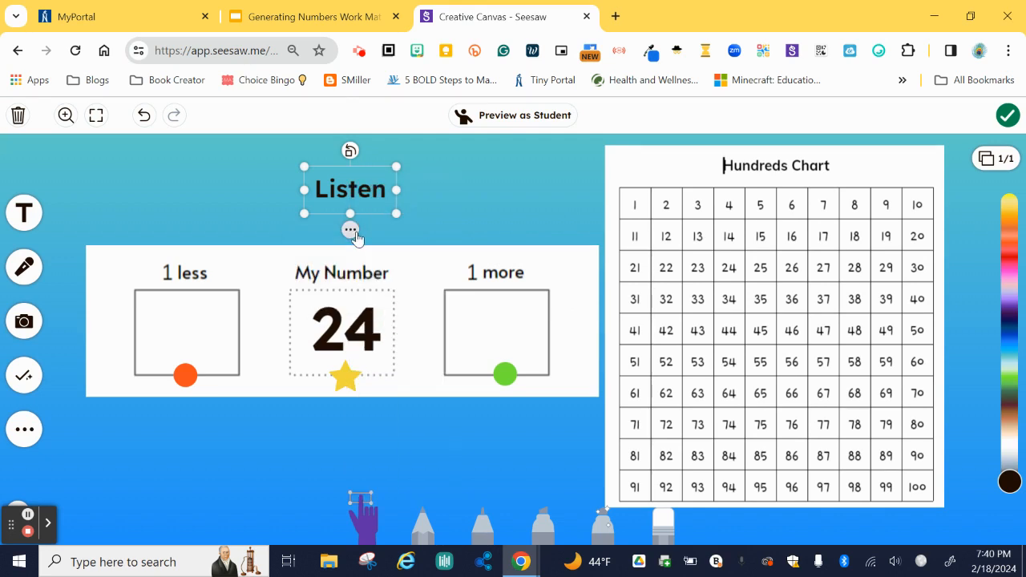
click(351, 230)
mouse_move(358, 237)
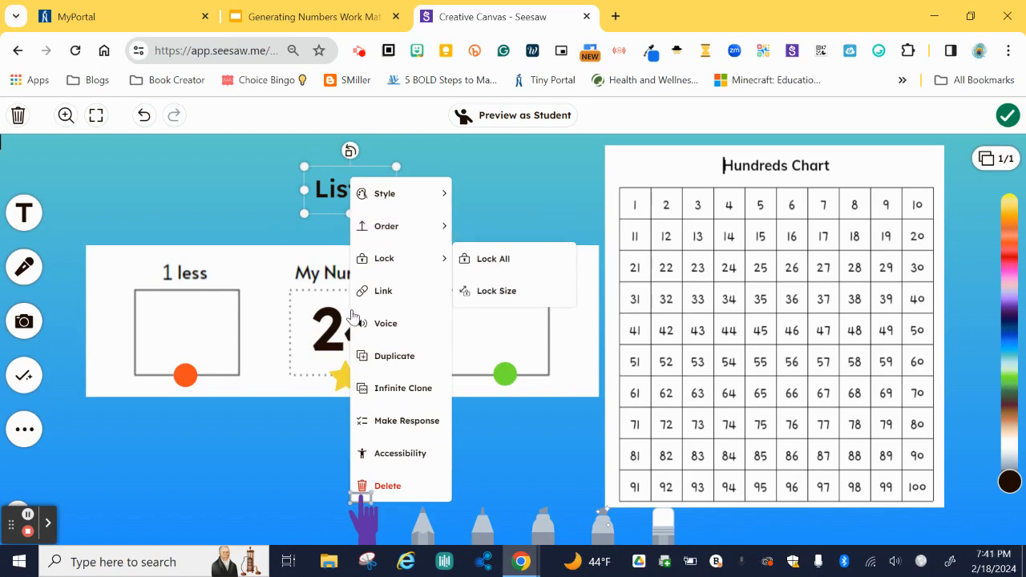
click(377, 323)
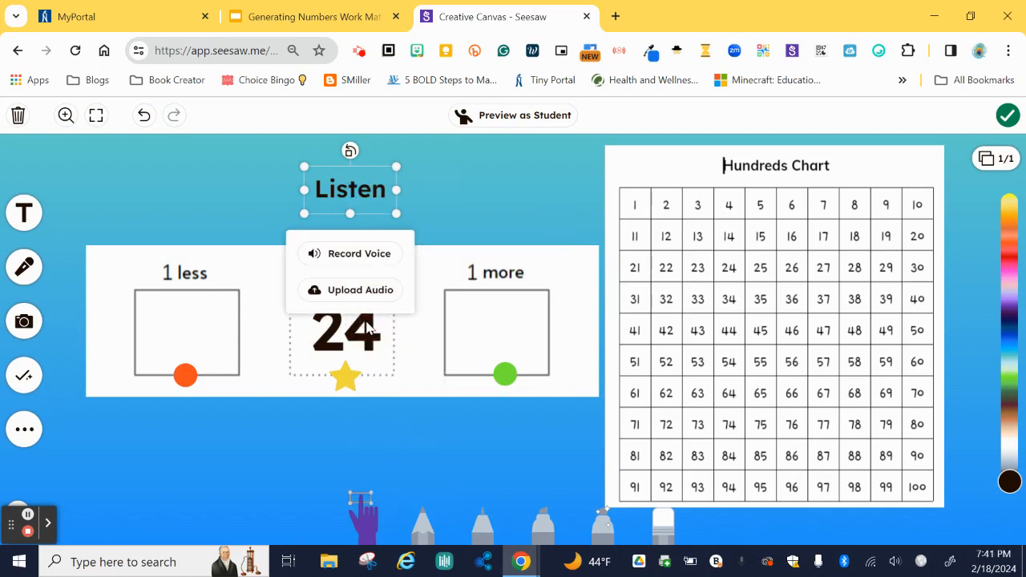
click(365, 255)
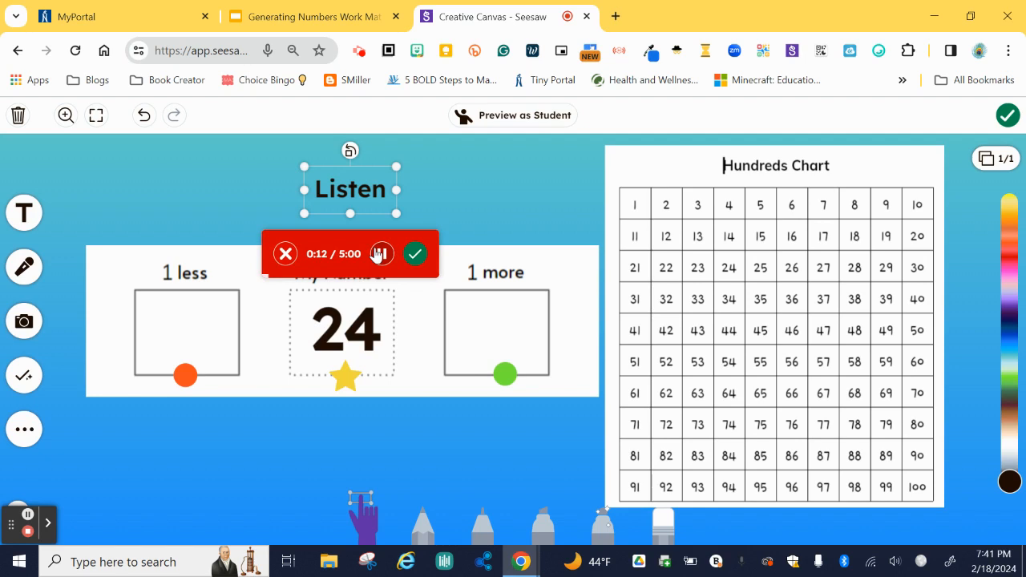
click(380, 253)
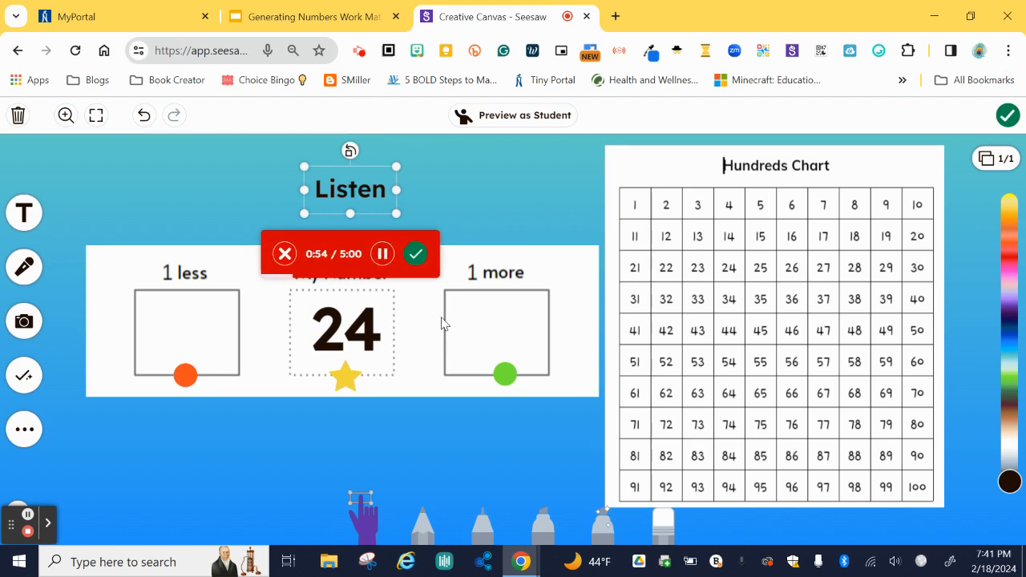
click(420, 263)
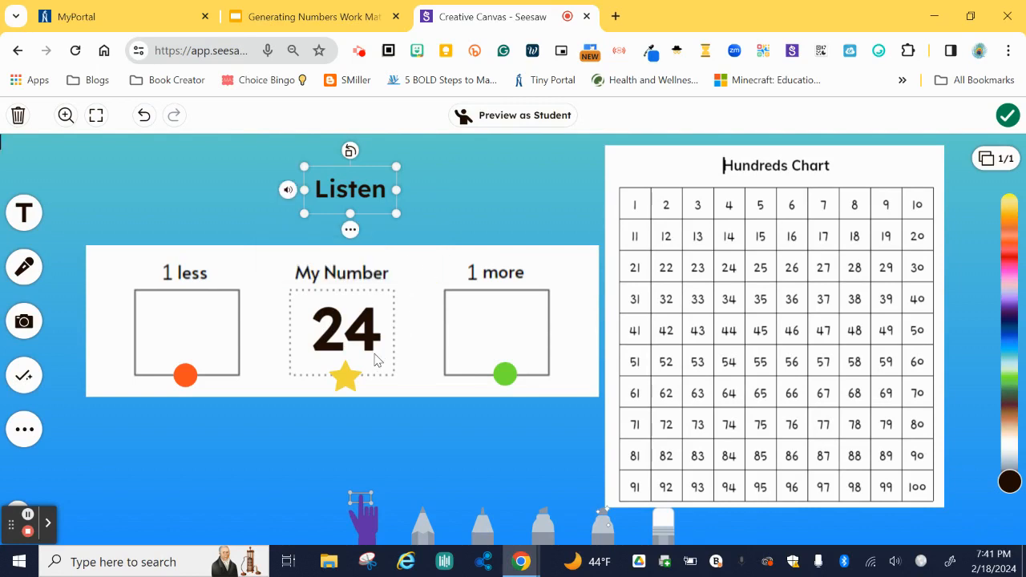
click(288, 189)
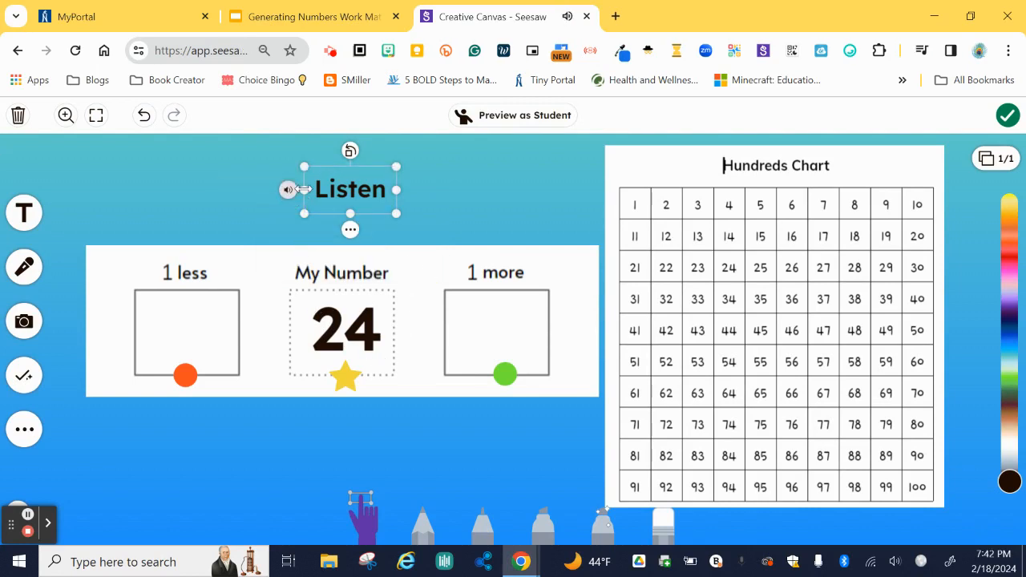
mouse_move(285, 195)
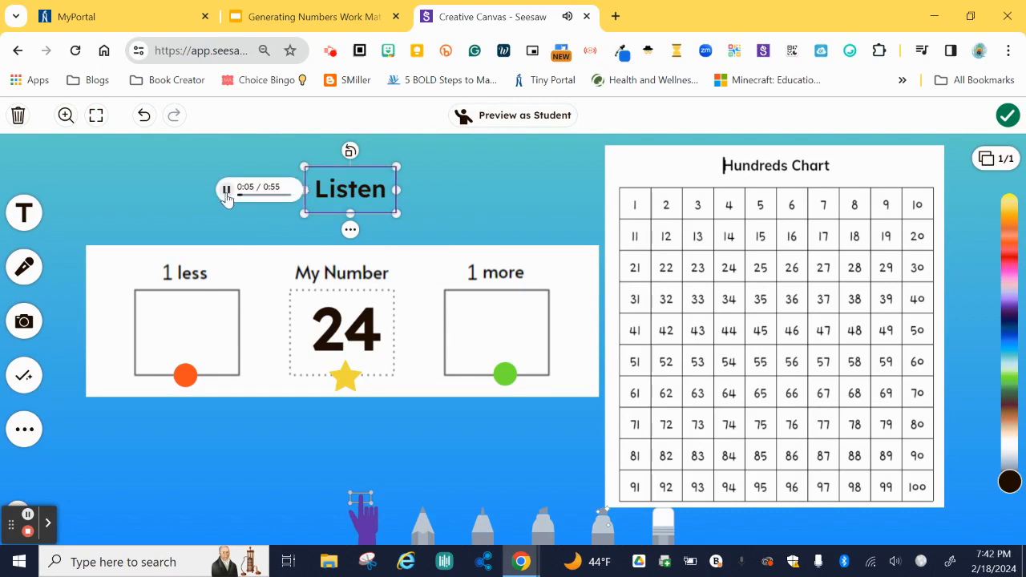
Add the ear emoji after the word Listen in the label, finding it with the search word "listen".
click(363, 190)
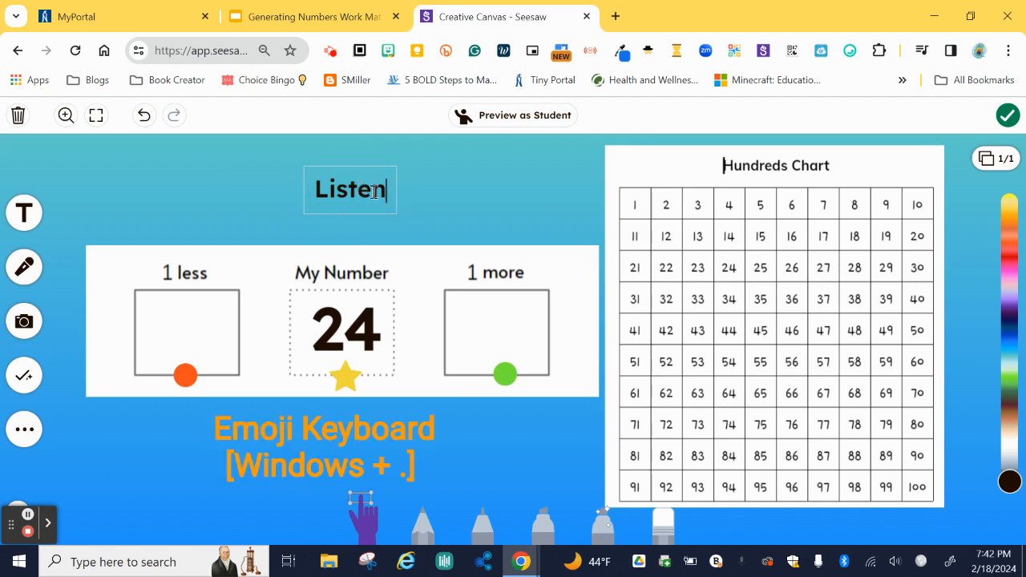
click(372, 191)
key(super+period)
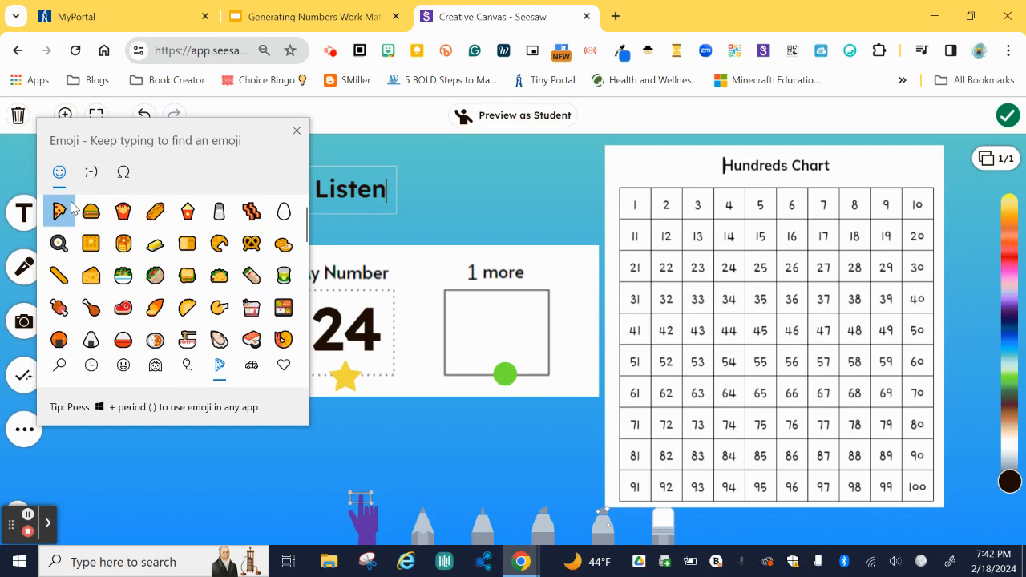
text(listen)
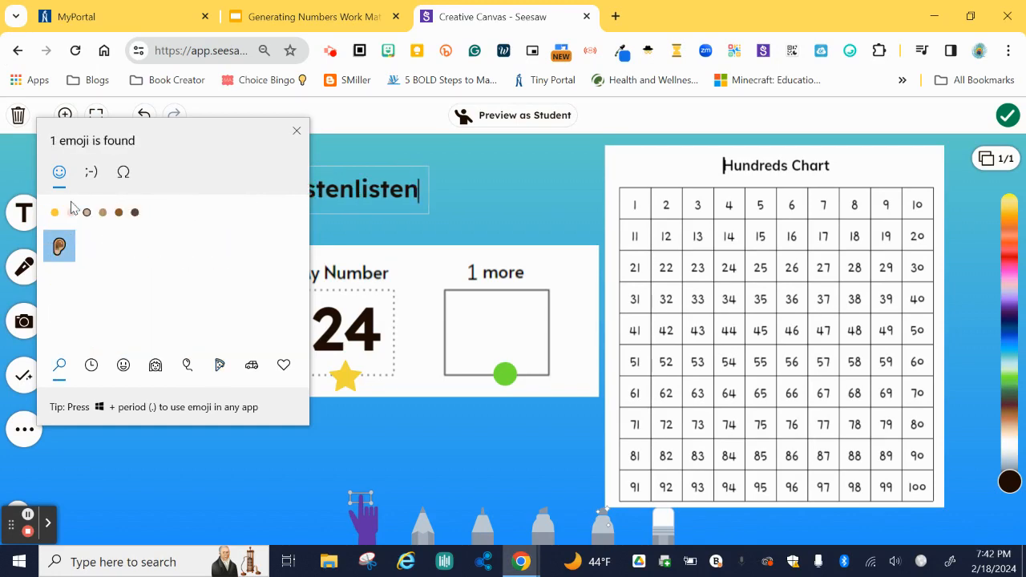
click(61, 247)
Give the Listen label the outlined, light-filled text style and color it golden yellow.
click(350, 231)
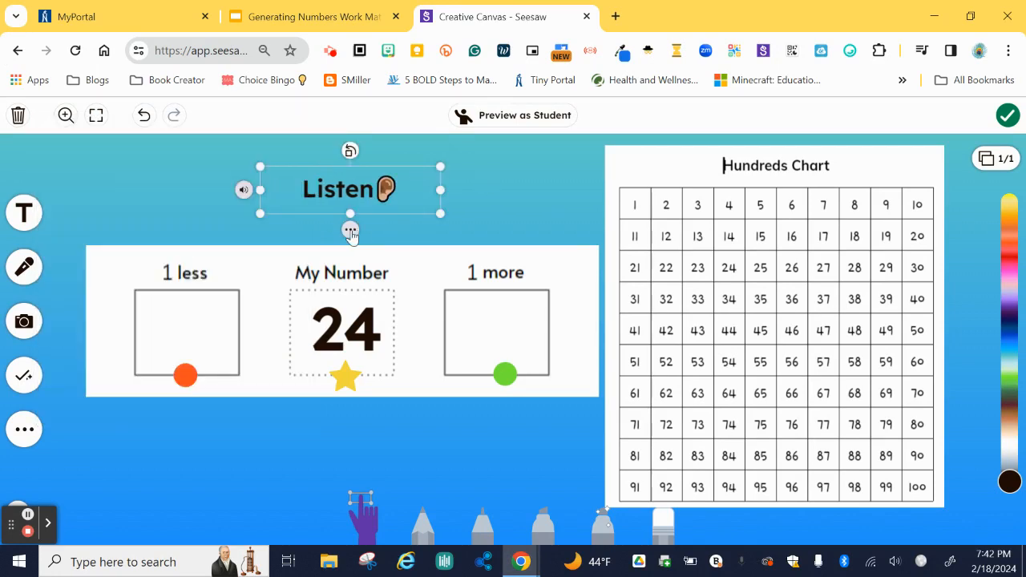
right_click(357, 245)
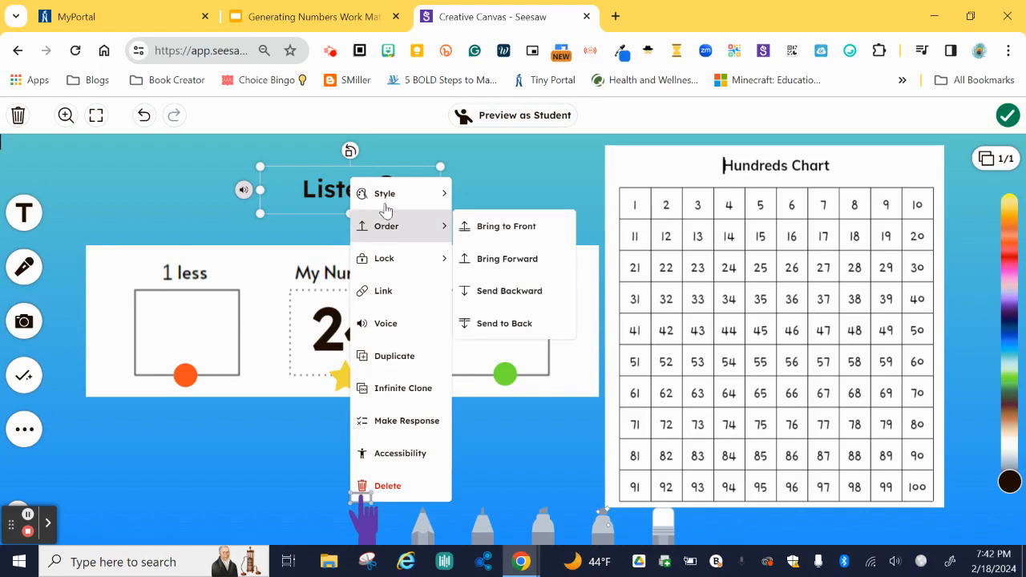
mouse_move(387, 195)
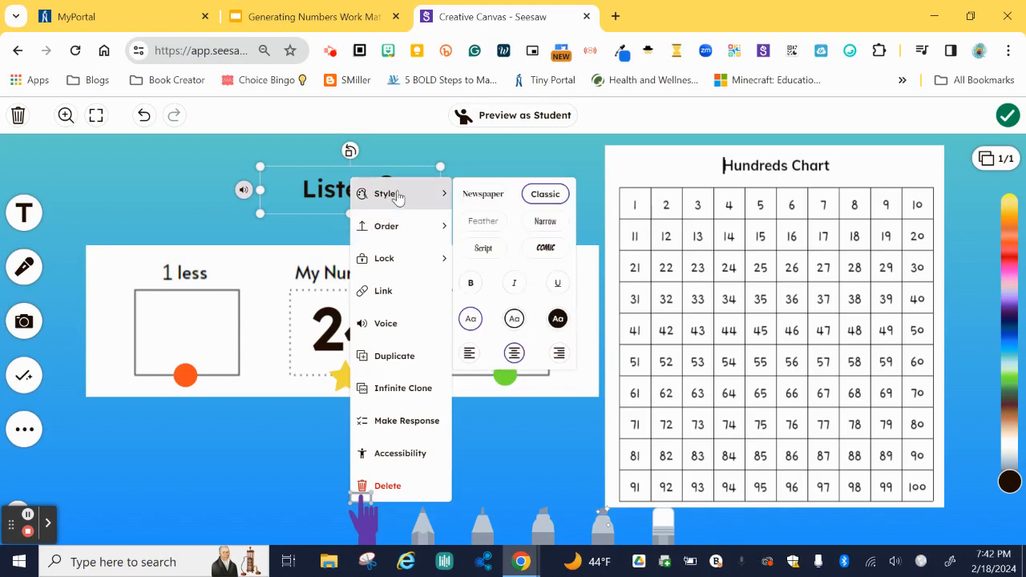
click(515, 320)
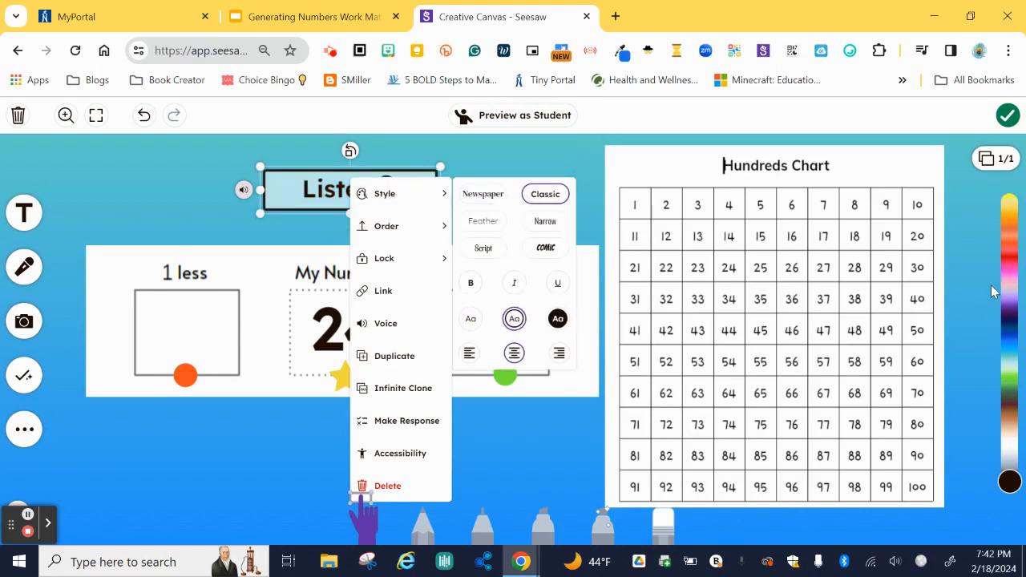
click(1013, 205)
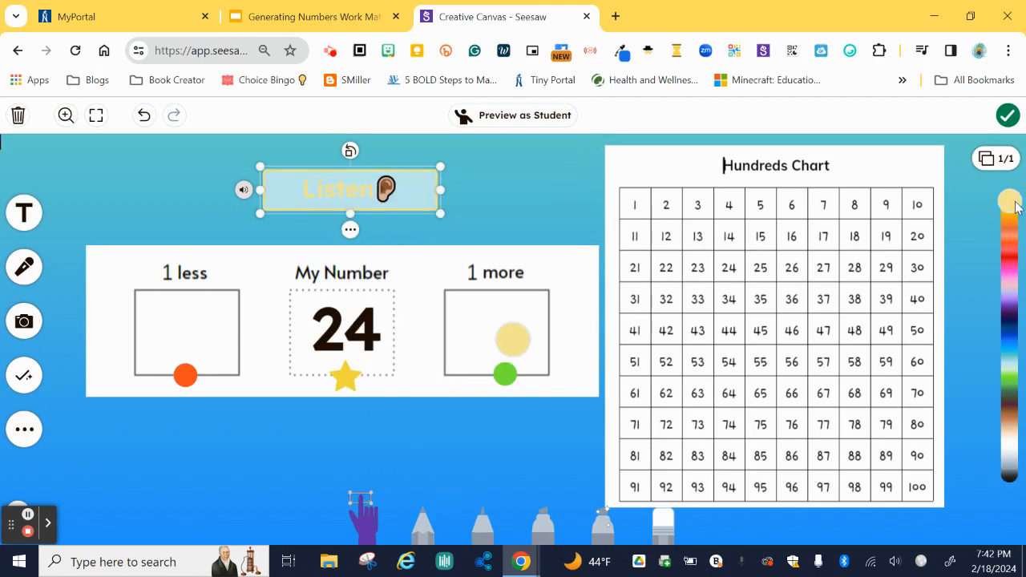
click(1011, 231)
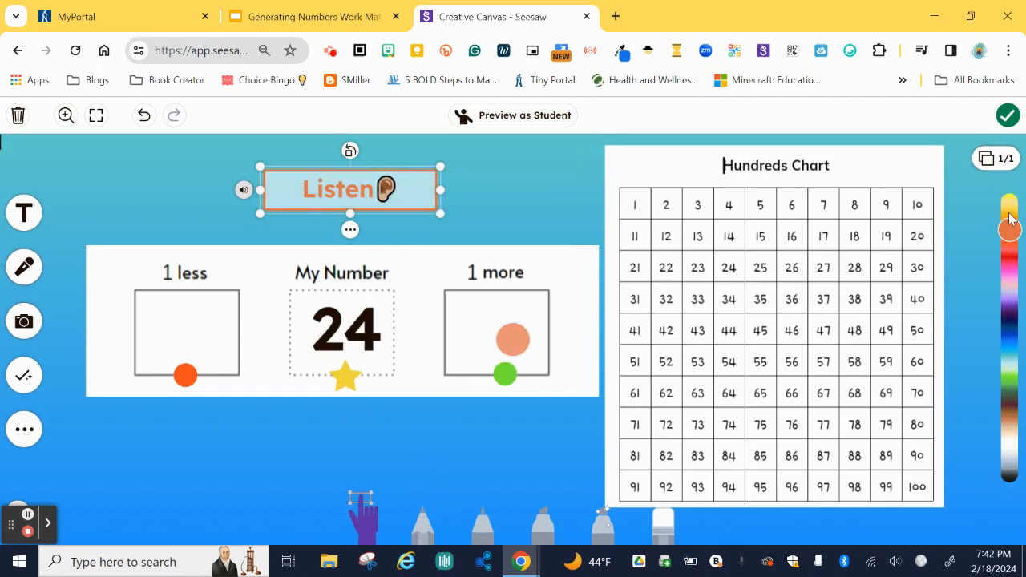
click(1010, 207)
click(505, 206)
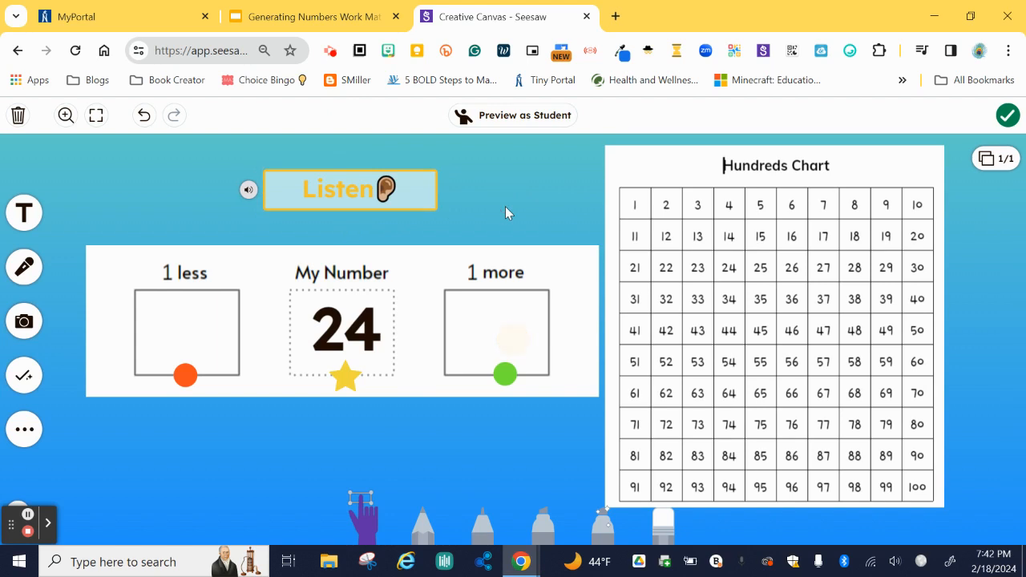
Duplicate page 1 of the activity.
click(1010, 160)
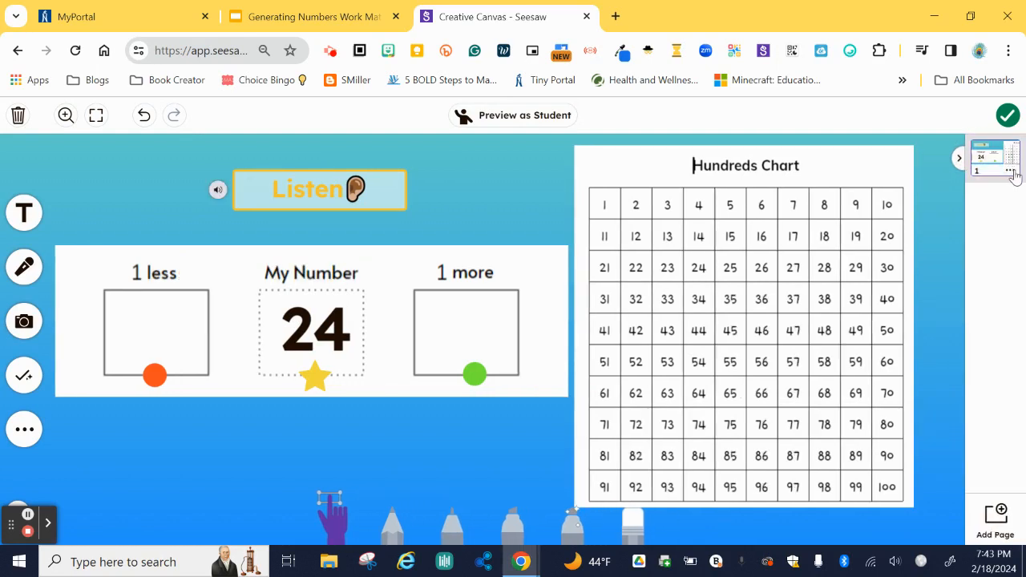
click(1010, 170)
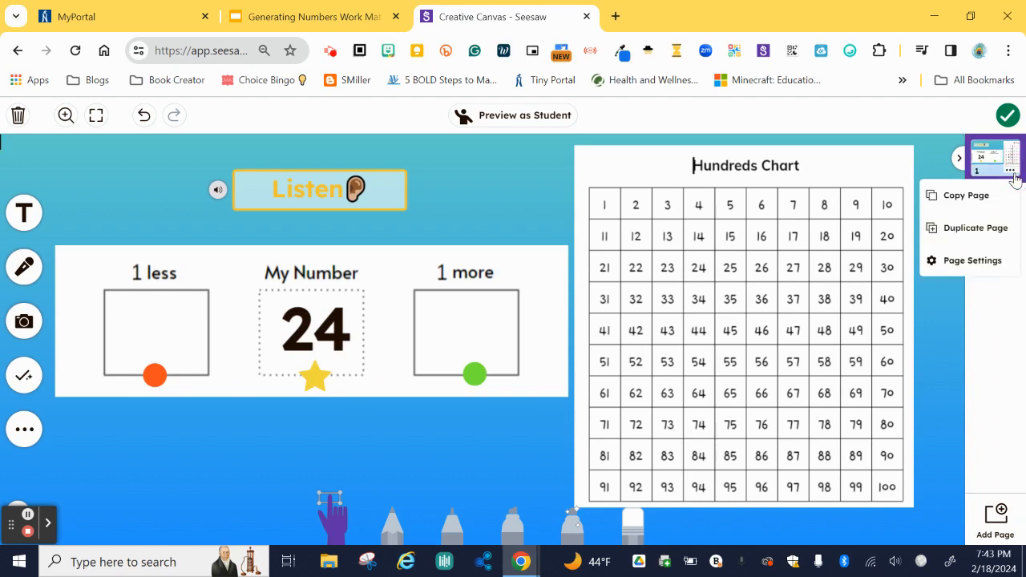
click(980, 228)
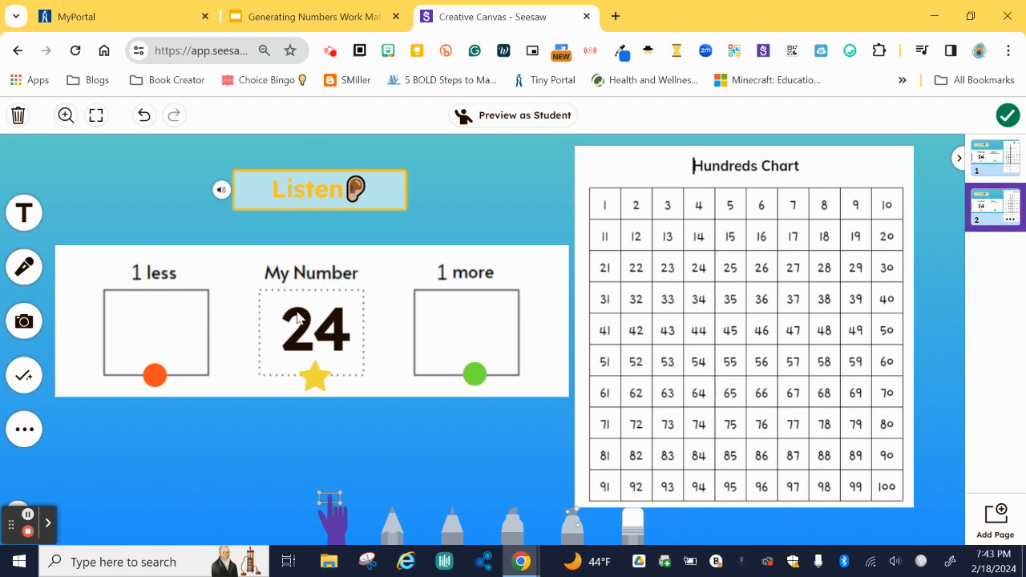
Unlock the My Number text on page 2 and change the number to 45.
click(336, 317)
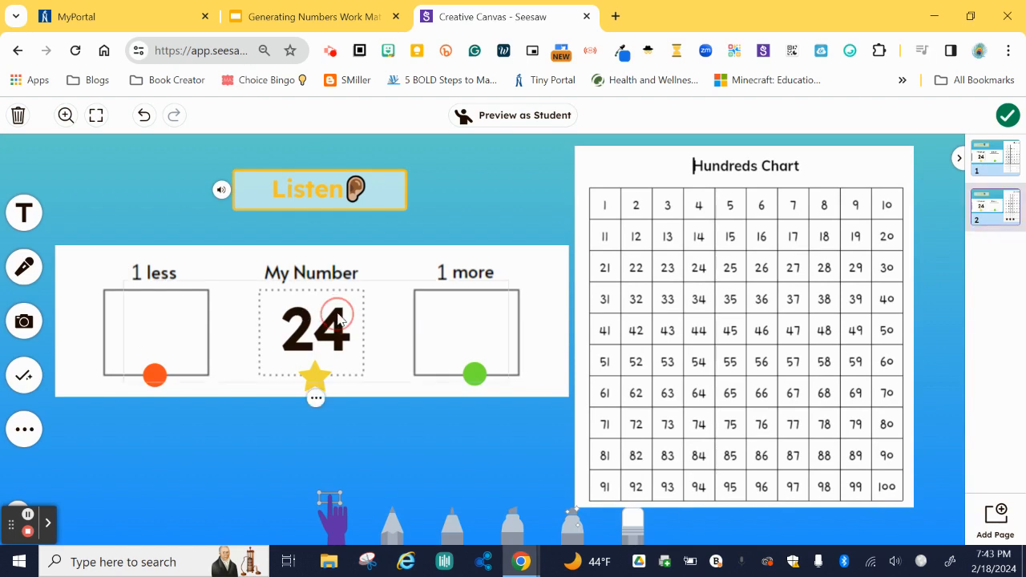
click(314, 397)
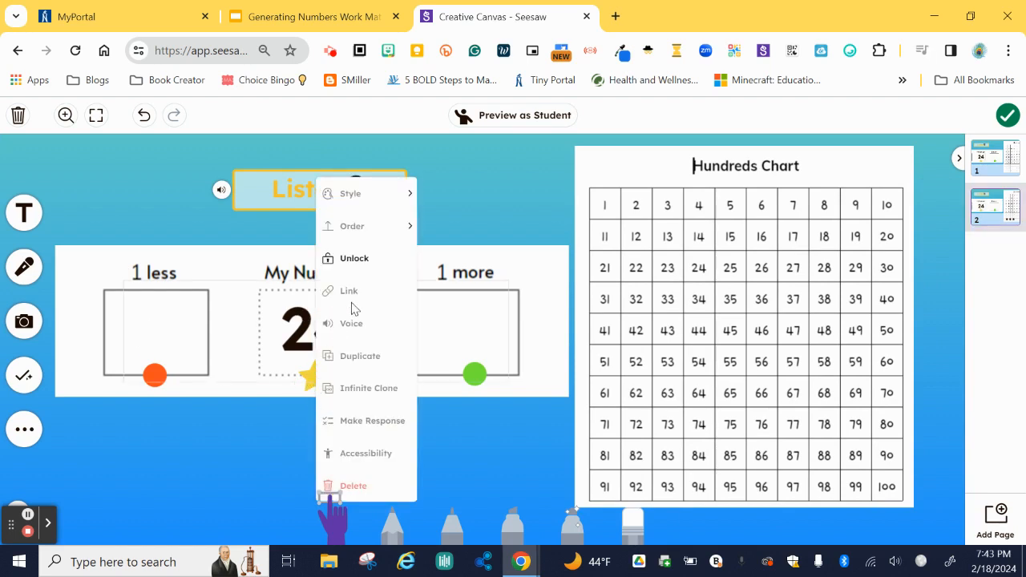
click(358, 260)
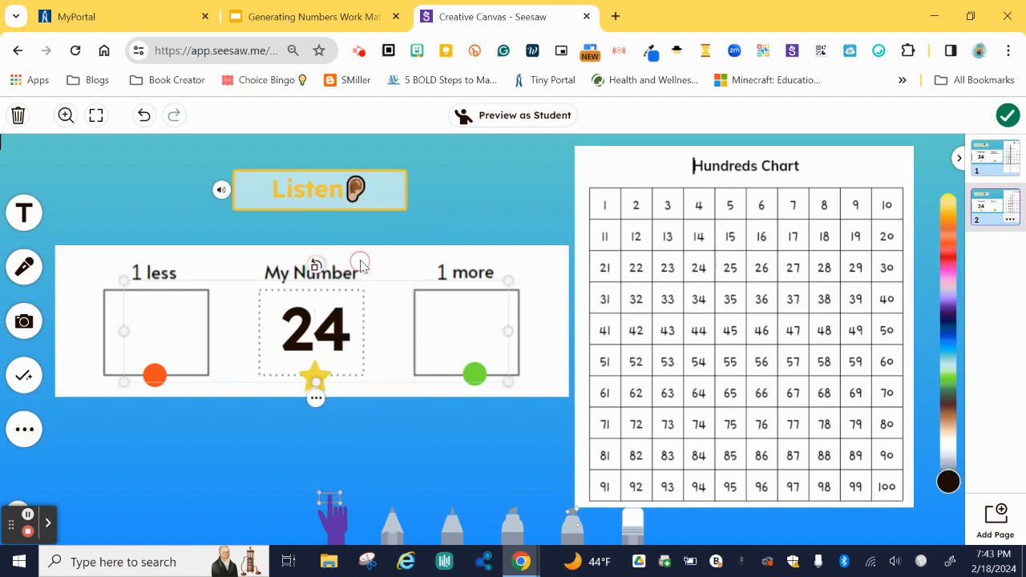
click(331, 326)
double_click(331, 326)
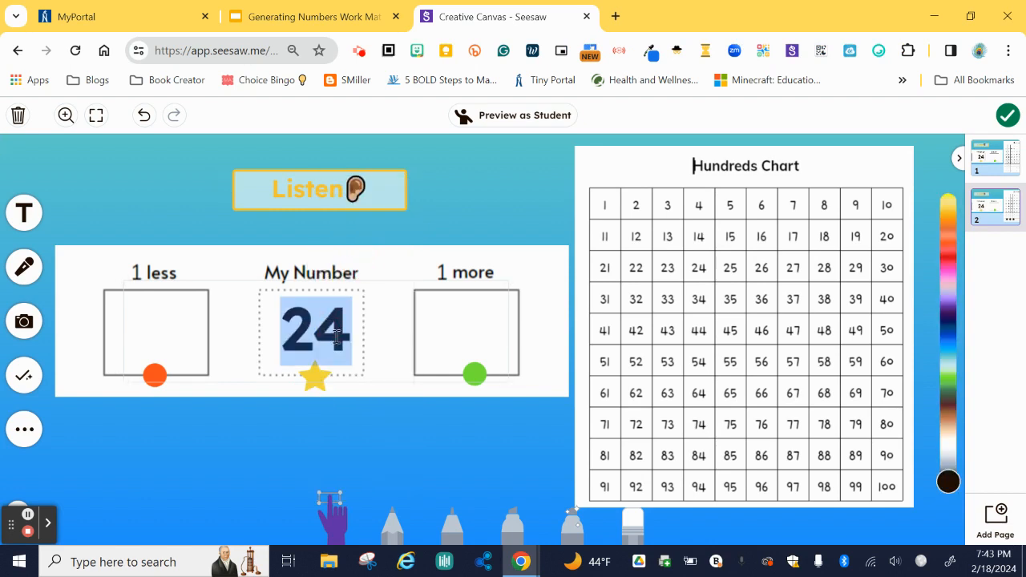
text(45)
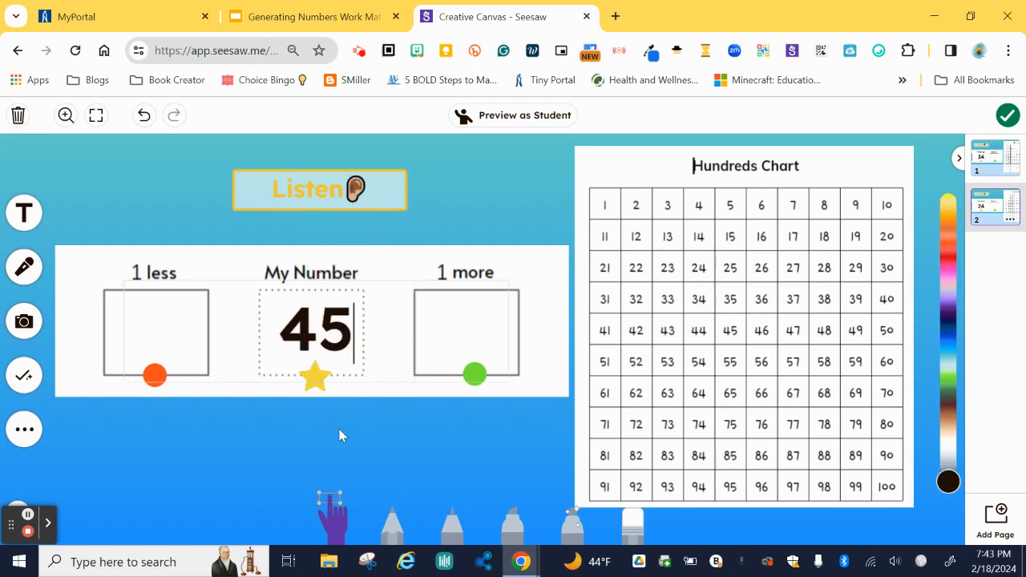
Apply Lock All to the 45 in the My Number box on page 2.
click(315, 397)
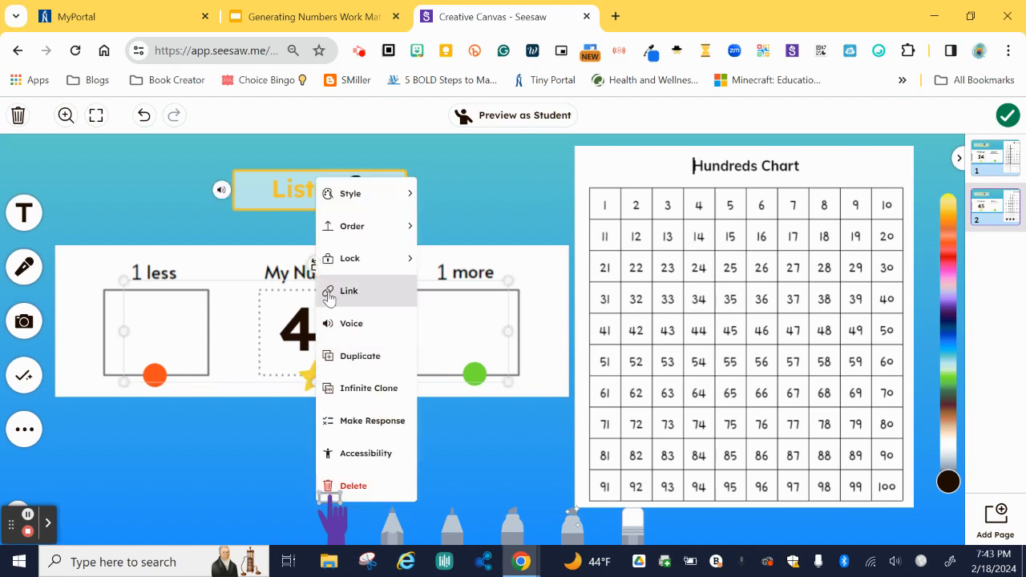
click(359, 259)
click(481, 261)
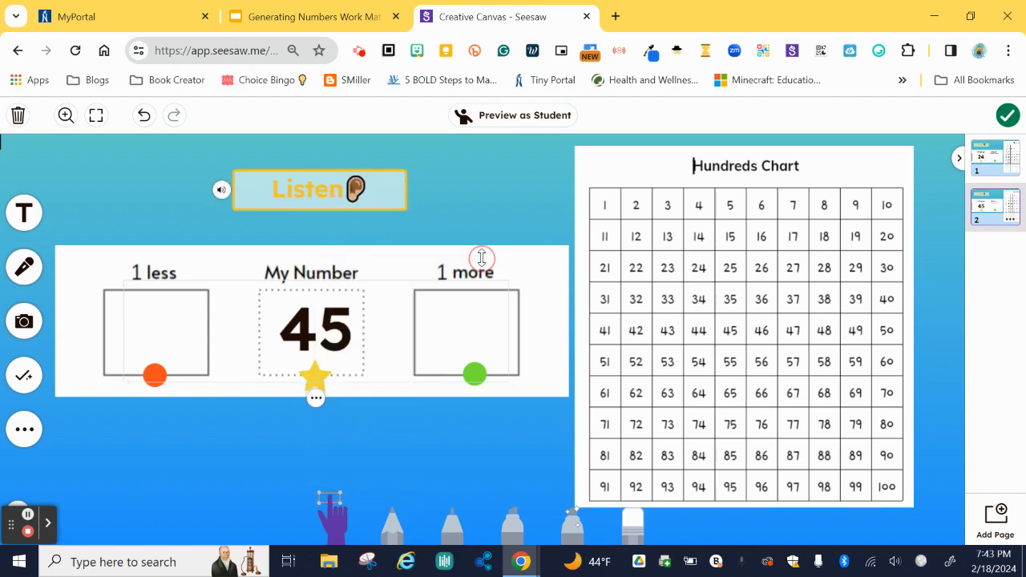
Delete the copied voice recording from the Listen label on page 2.
click(348, 191)
click(320, 231)
mouse_move(321, 239)
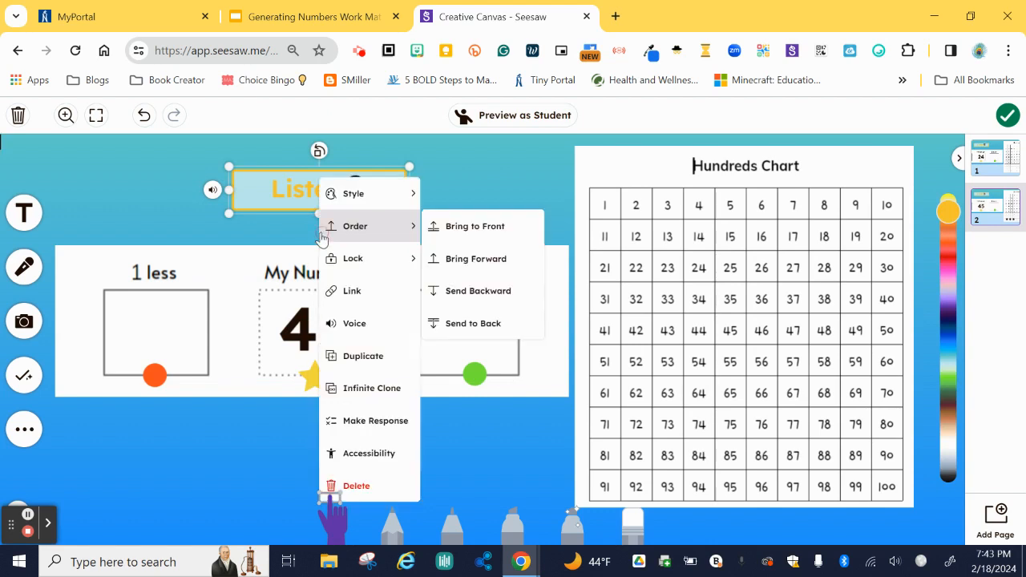
click(366, 323)
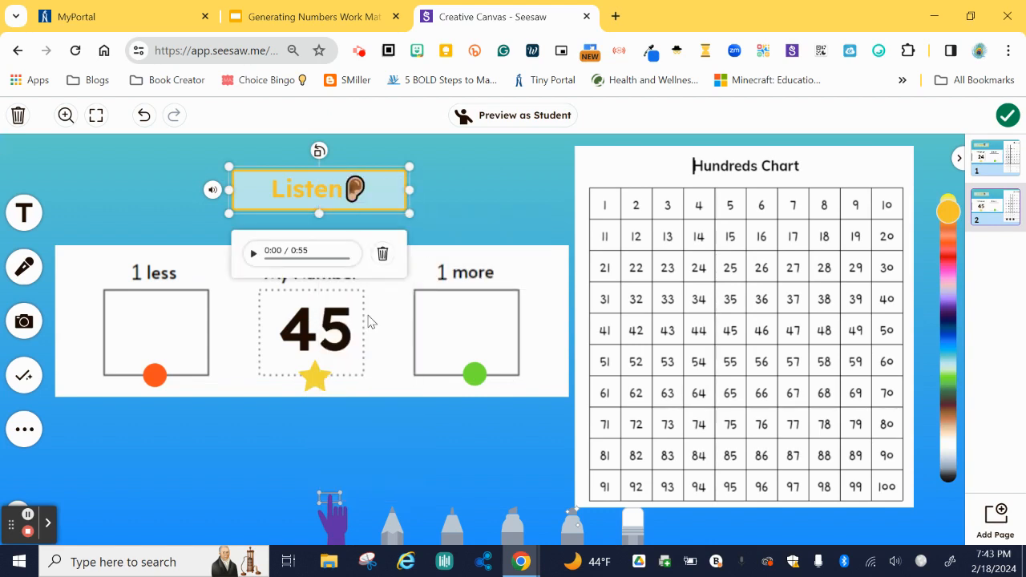
click(385, 254)
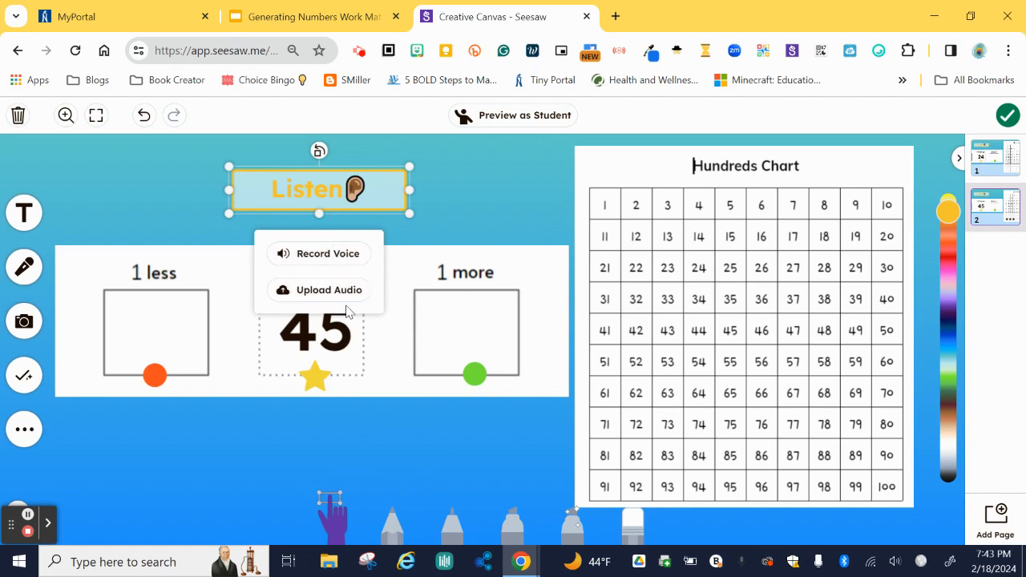